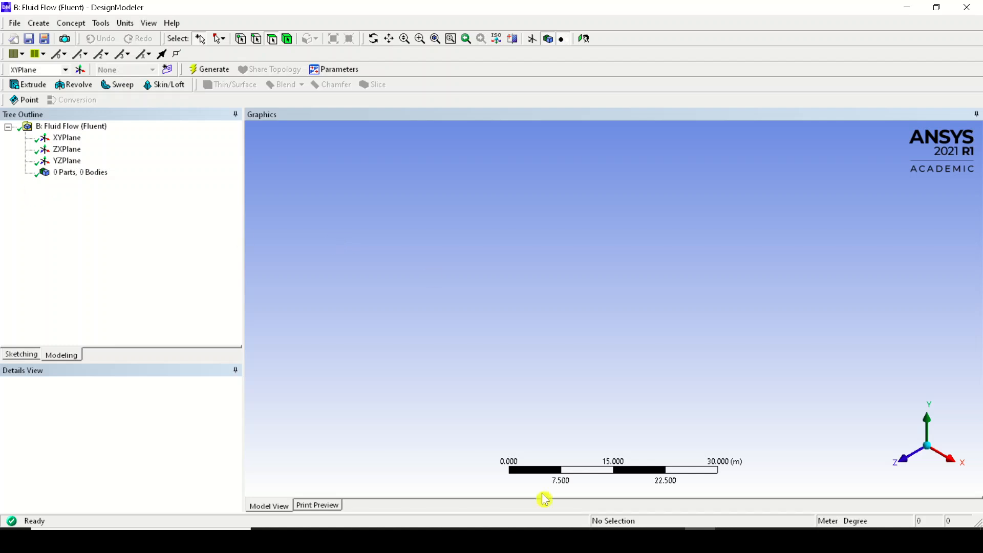
pyautogui.click(669, 540)
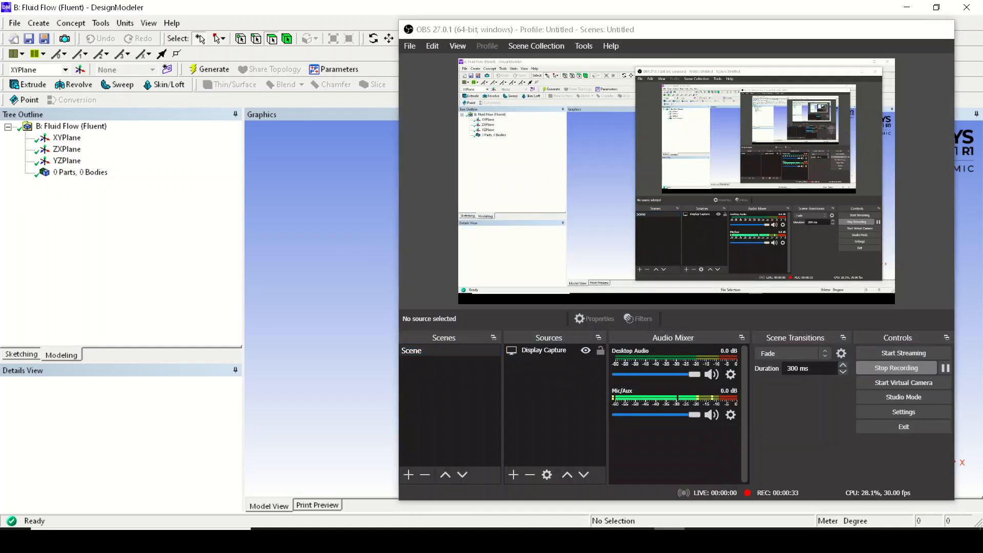
pyautogui.click(669, 540)
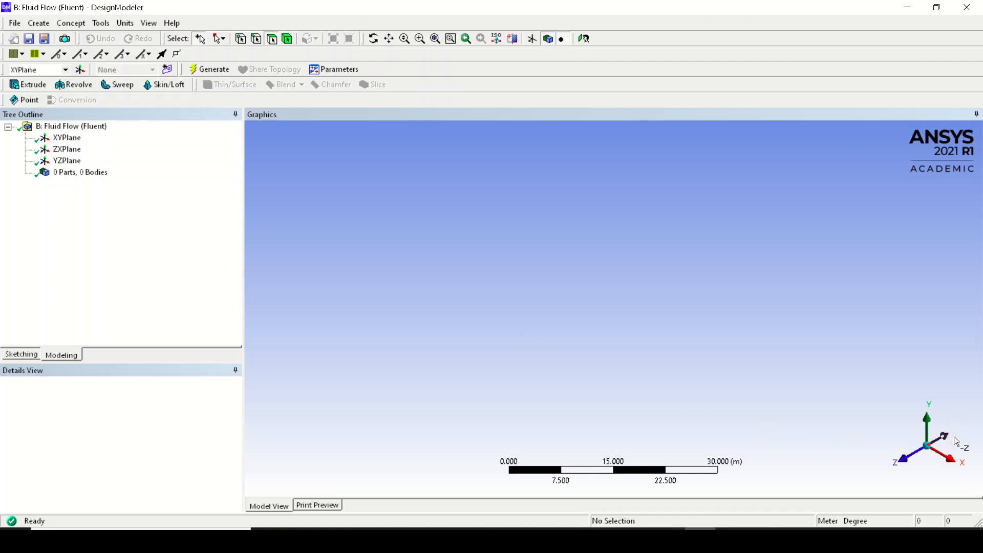
# - Sketch a circle about 47.4 m in diameter on the YZ plane, viewed face-on and centred on the origin
pyautogui.click(67, 162)
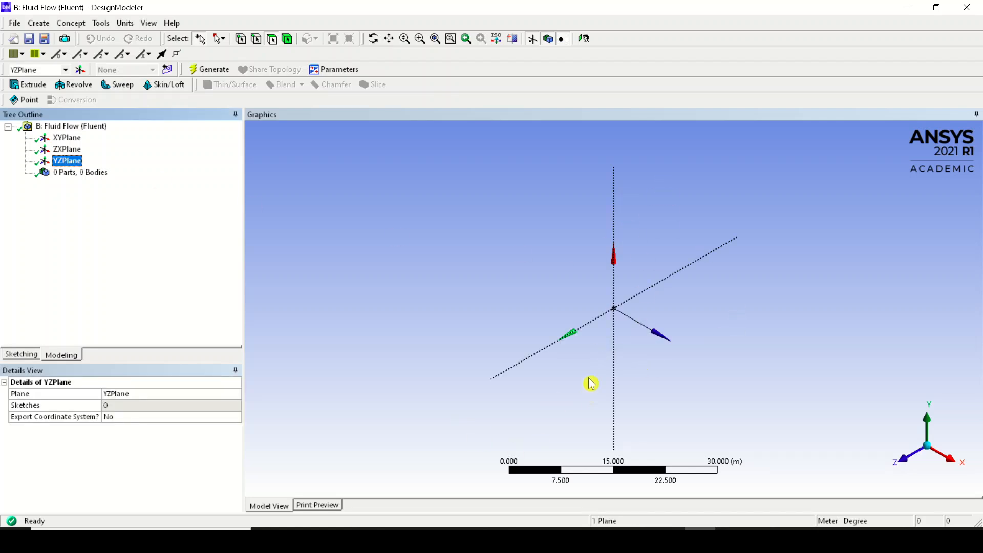
pyautogui.click(20, 354)
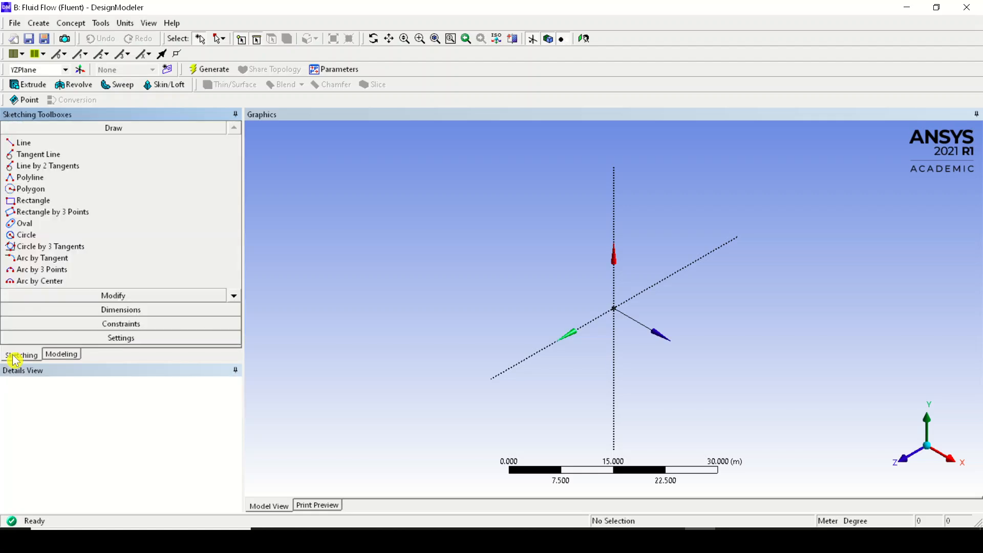
pyautogui.click(76, 356)
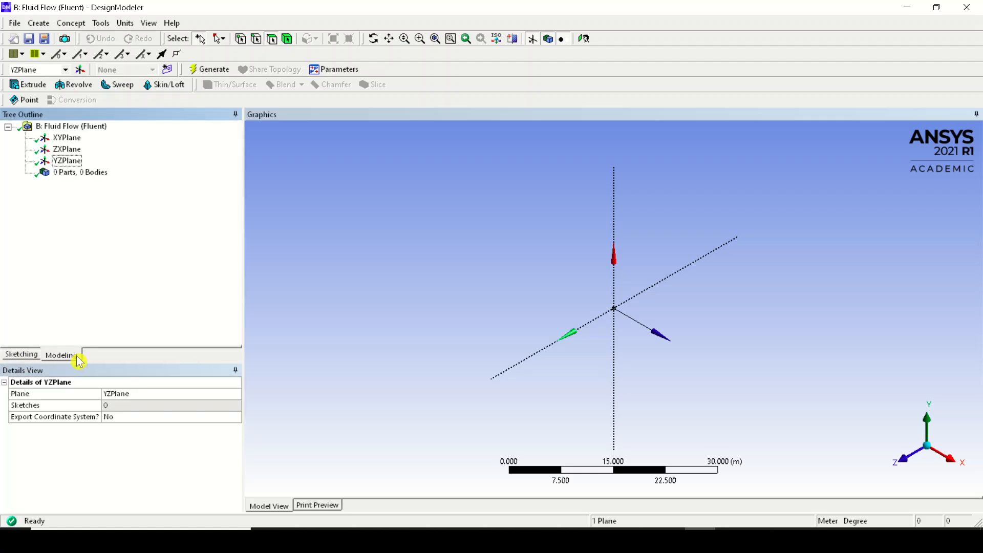
pyautogui.click(38, 354)
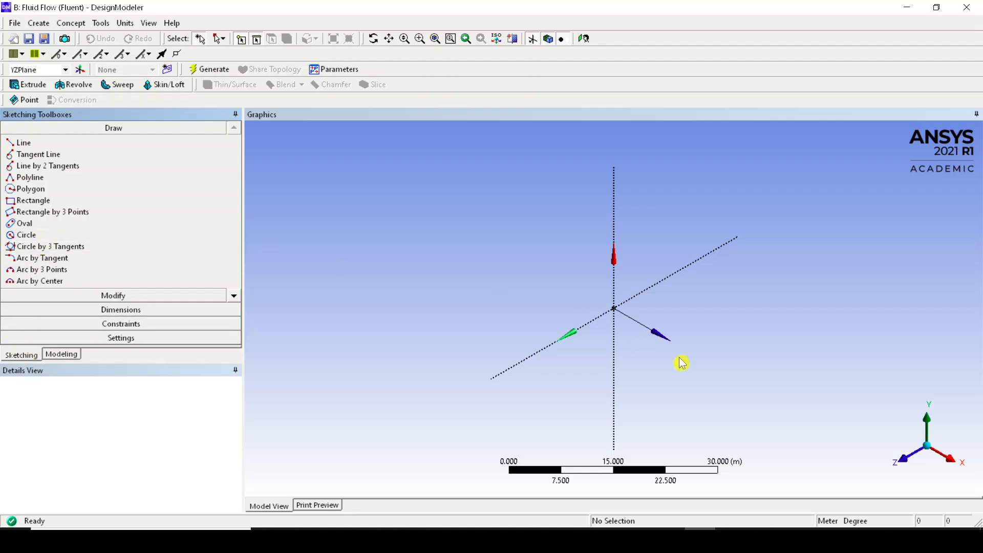
pyautogui.click(955, 462)
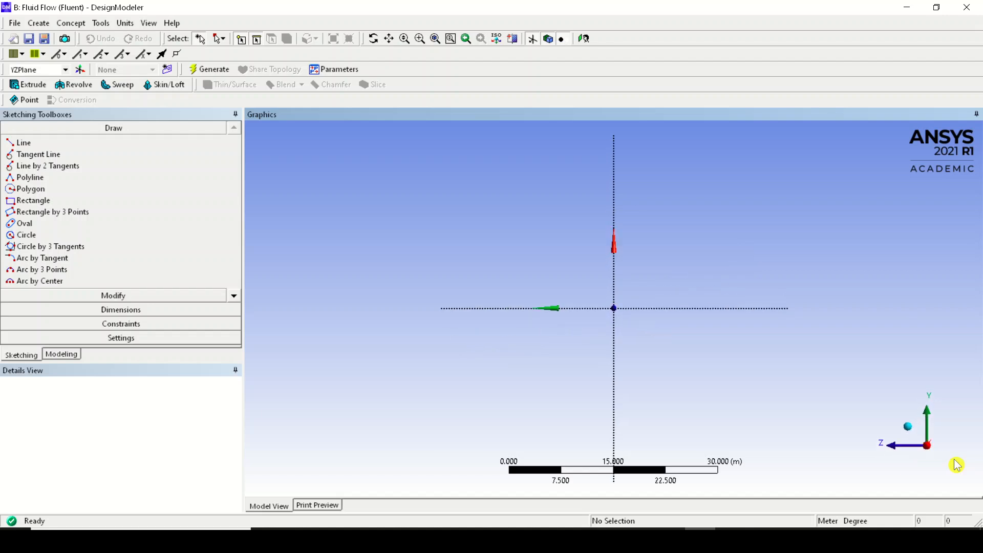
pyautogui.click(27, 234)
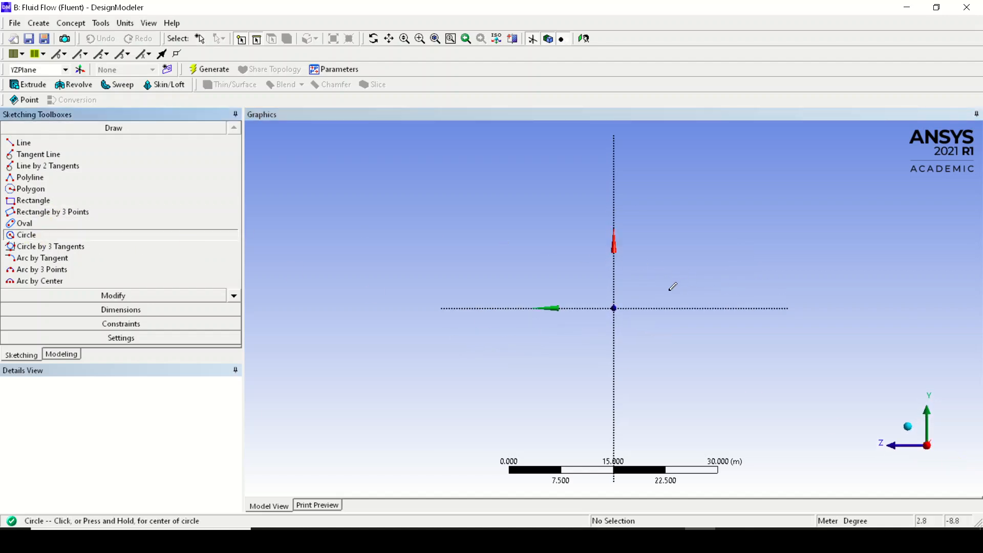
pyautogui.click(614, 308)
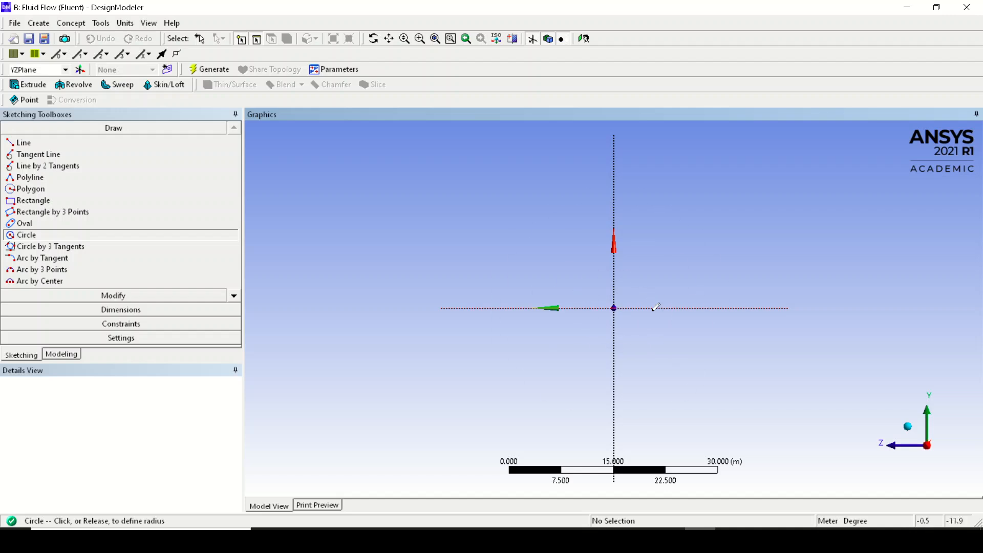
pyautogui.click(777, 338)
pyautogui.click(776, 337)
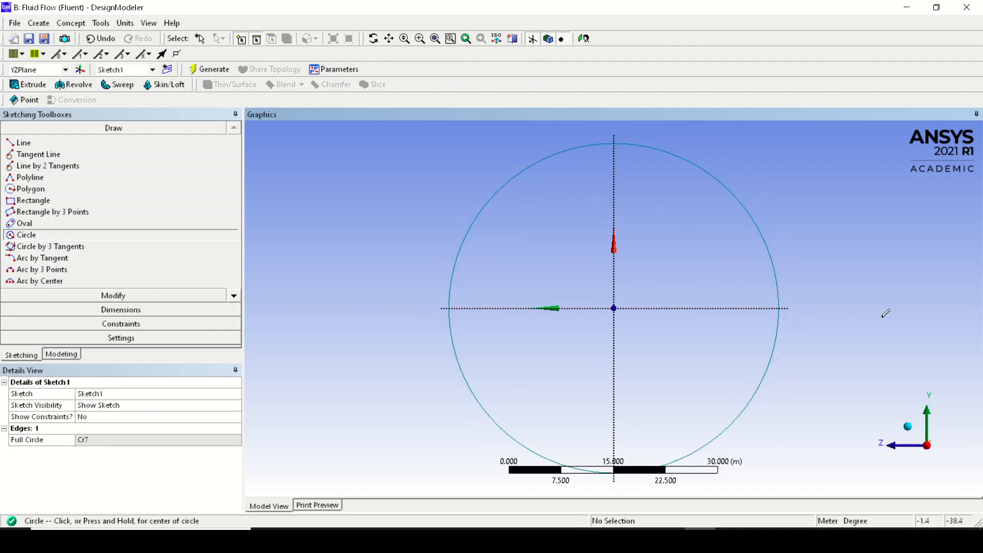
# - Add a diameter dimension to the circle, with its label placed outside the circle on the positive Z side
pyautogui.scroll(-2, 682, 362)
pyautogui.scroll(-1, 643, 303)
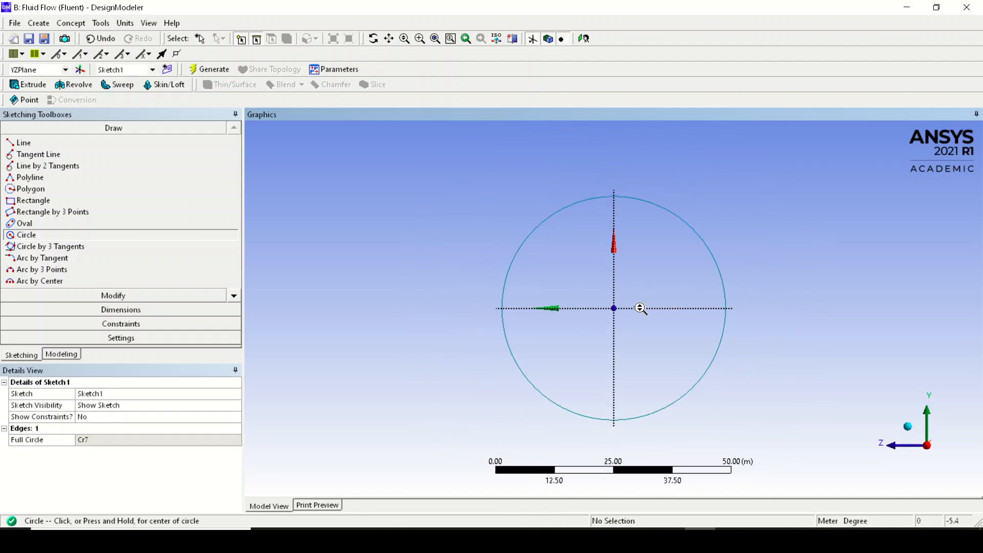
pyautogui.click(129, 310)
pyautogui.click(45, 230)
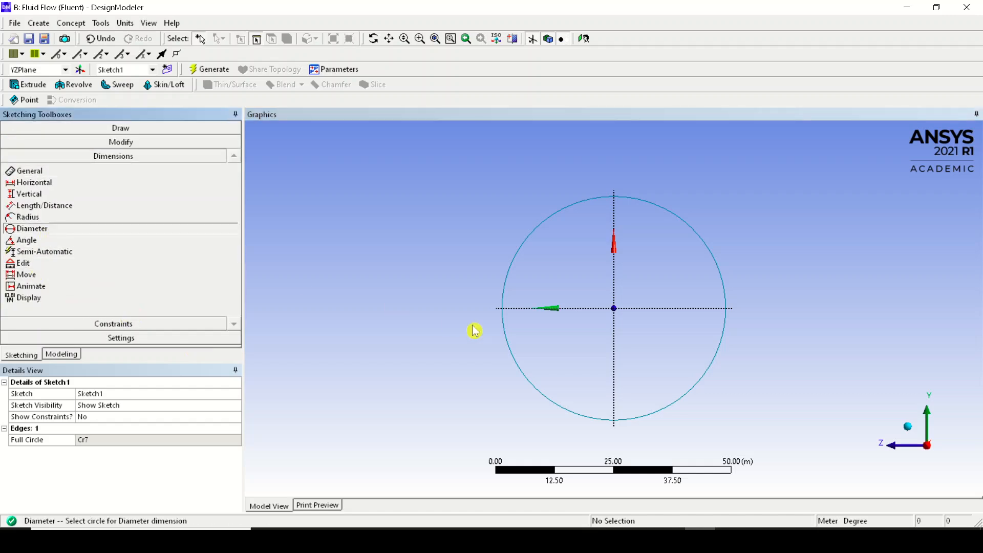
pyautogui.click(513, 359)
pyautogui.click(452, 361)
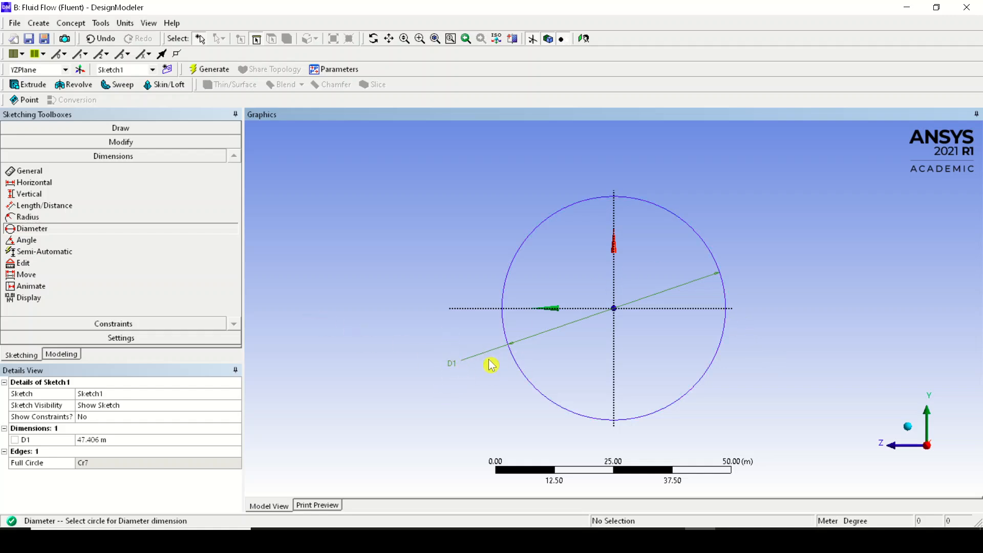
pyautogui.click(108, 439)
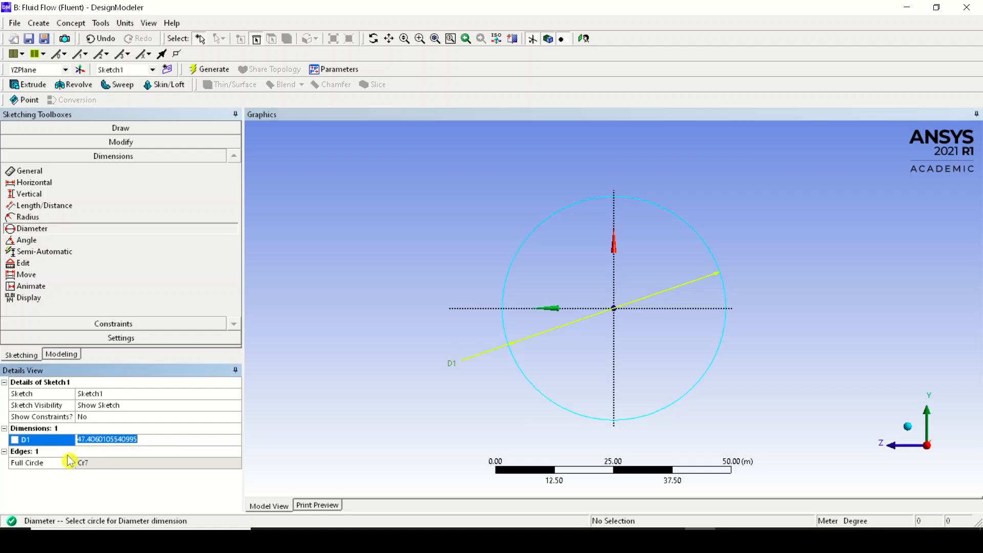
pyautogui.click(291, 460)
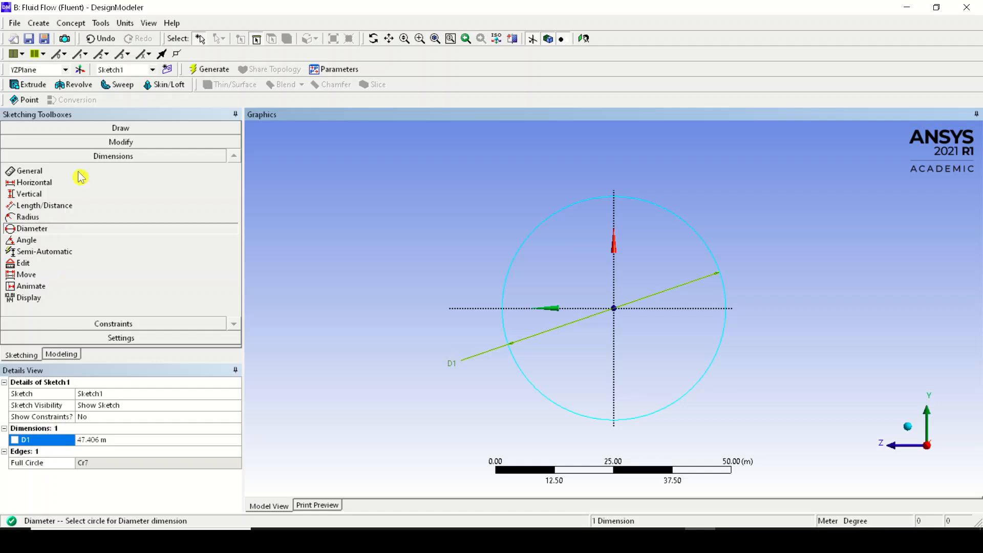
# - Switch the model units to millimetres and set the circle's diameter to 100 mm
pyautogui.click(125, 24)
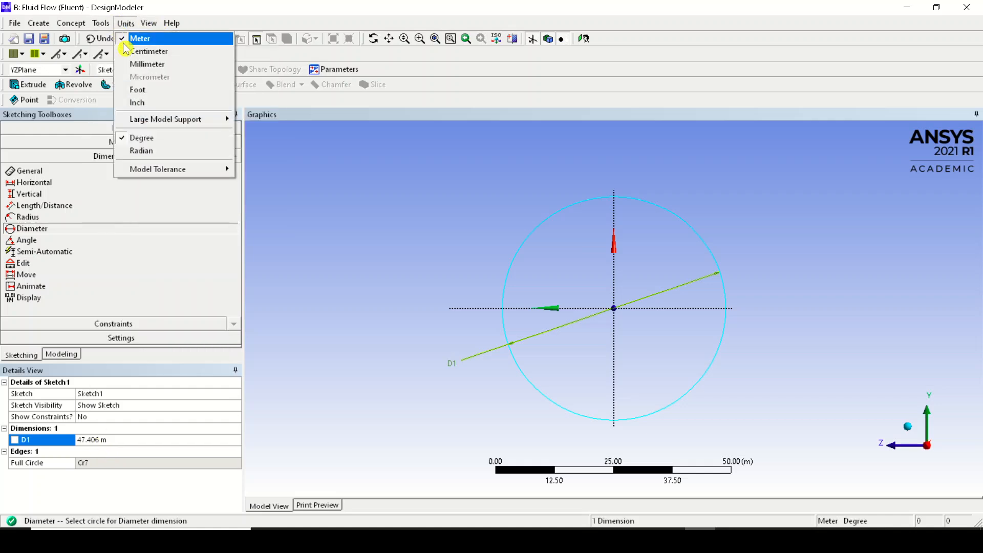
pyautogui.click(134, 63)
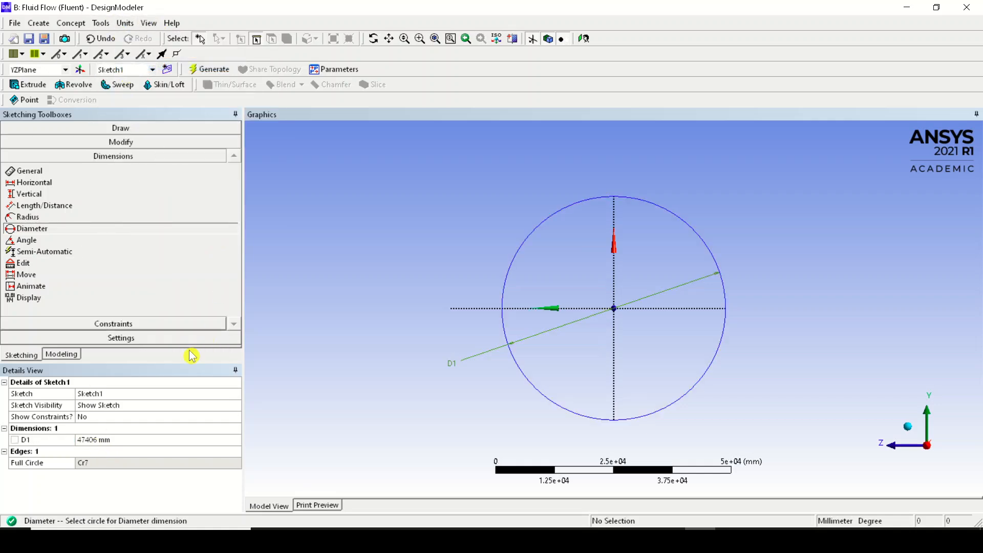
pyautogui.click(123, 441)
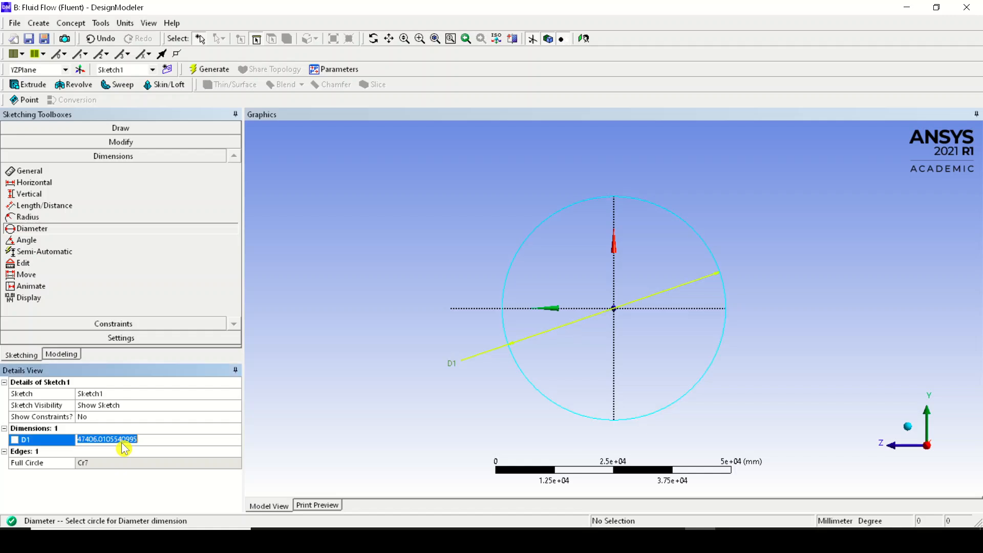
pyautogui.write('100')
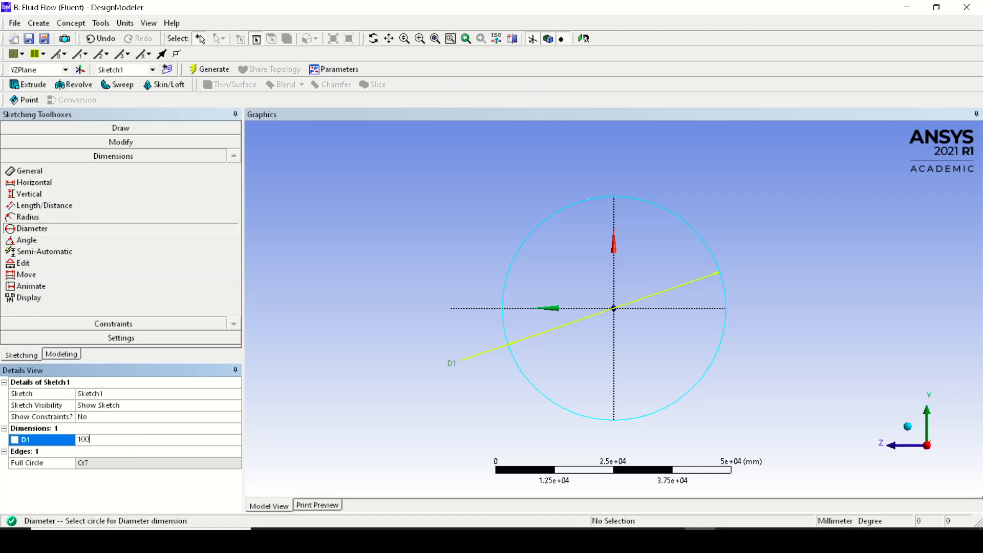
pyautogui.press('Return')
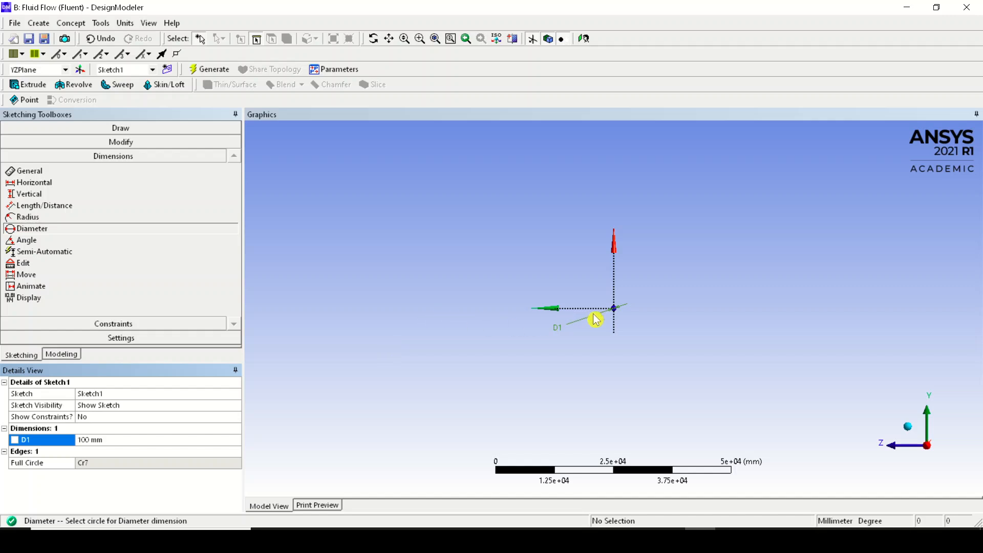
# - Delete the circle's diameter dimension, whose oversized leader line extends far beyond the circle
pyautogui.scroll(10, 625, 309)
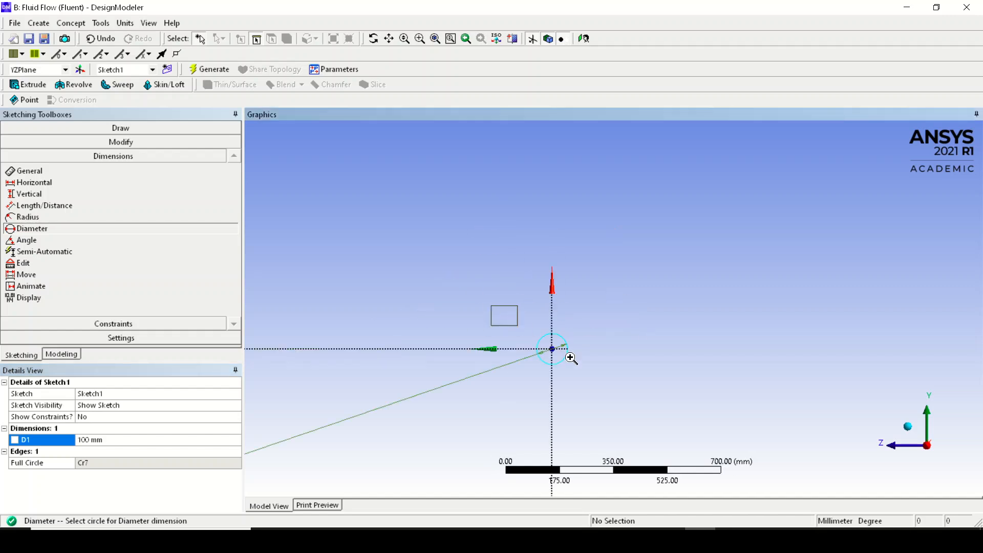
pyautogui.scroll(8, 603, 377)
pyautogui.scroll(-5, 618, 375)
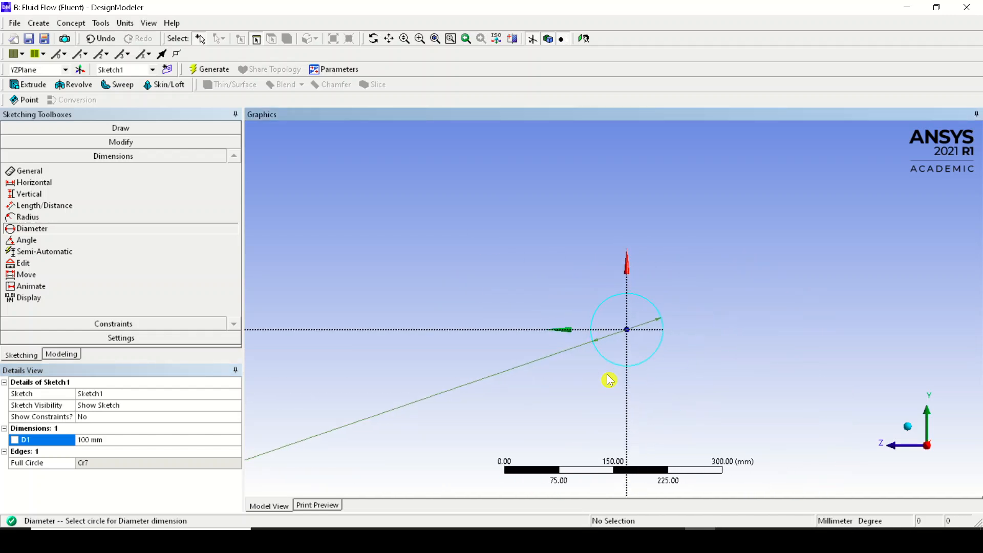
pyautogui.scroll(-10, 609, 379)
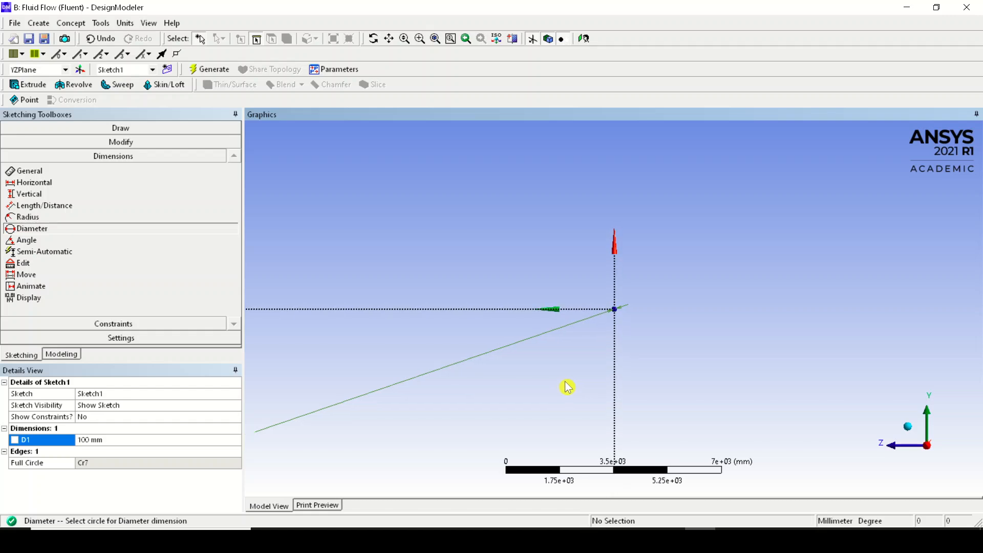
pyautogui.scroll(-3, 563, 385)
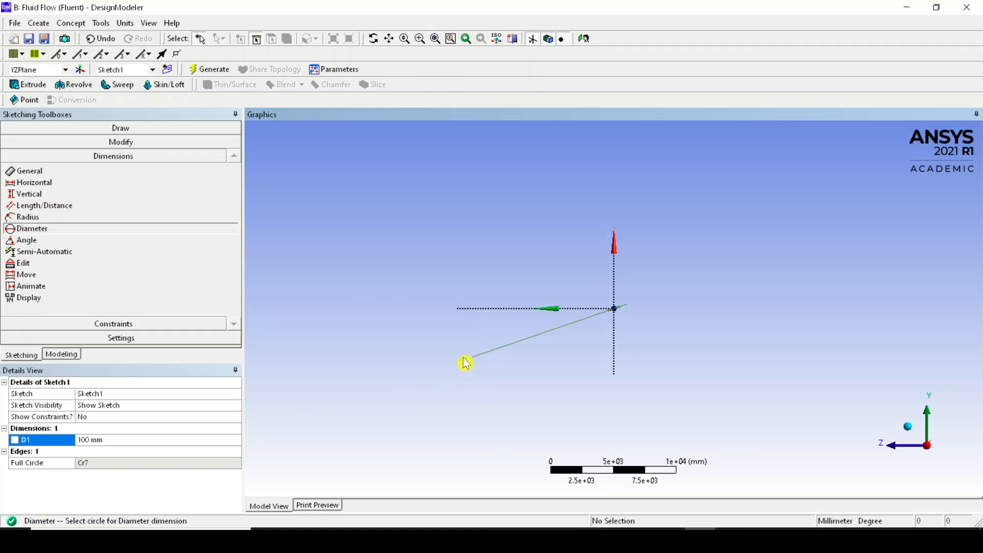
pyautogui.click(57, 354)
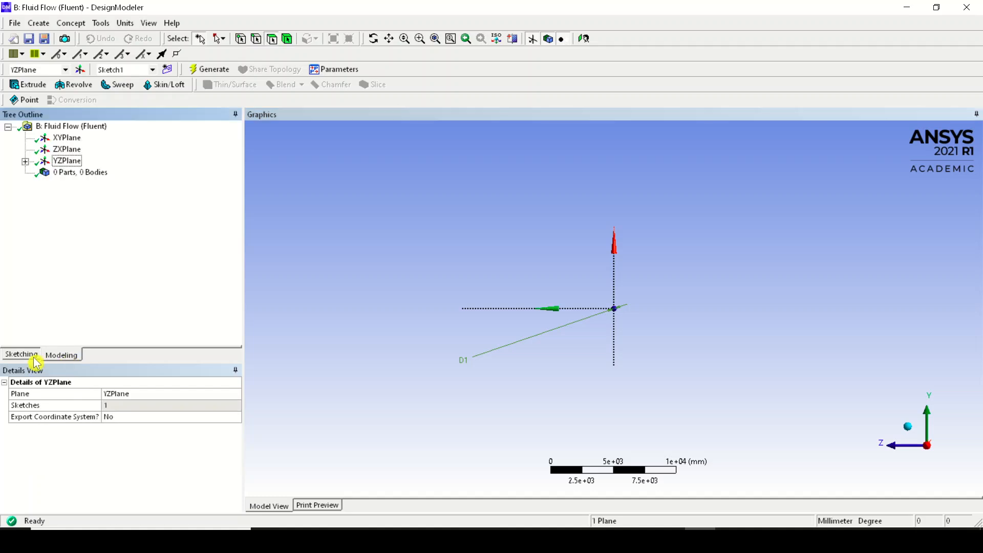
pyautogui.click(21, 354)
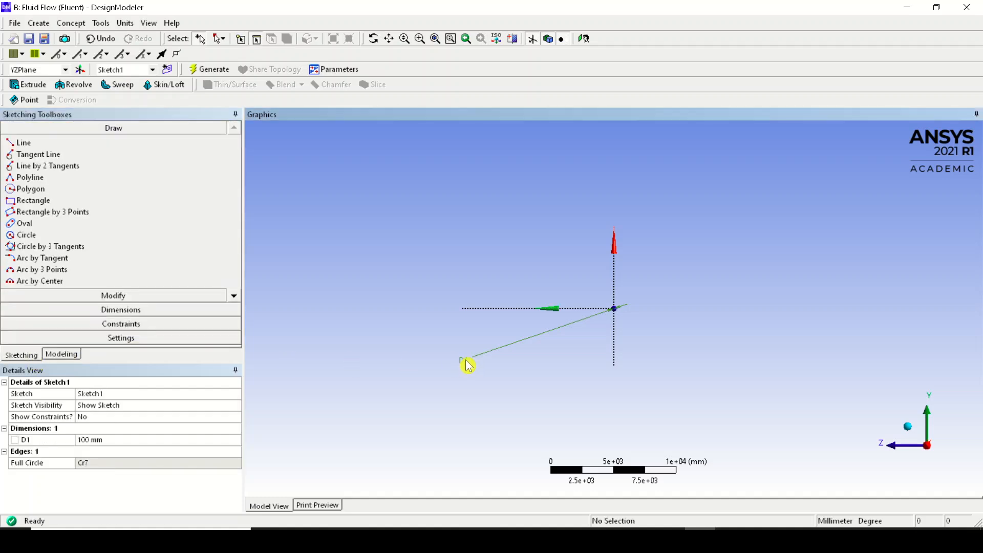
pyautogui.click(45, 443)
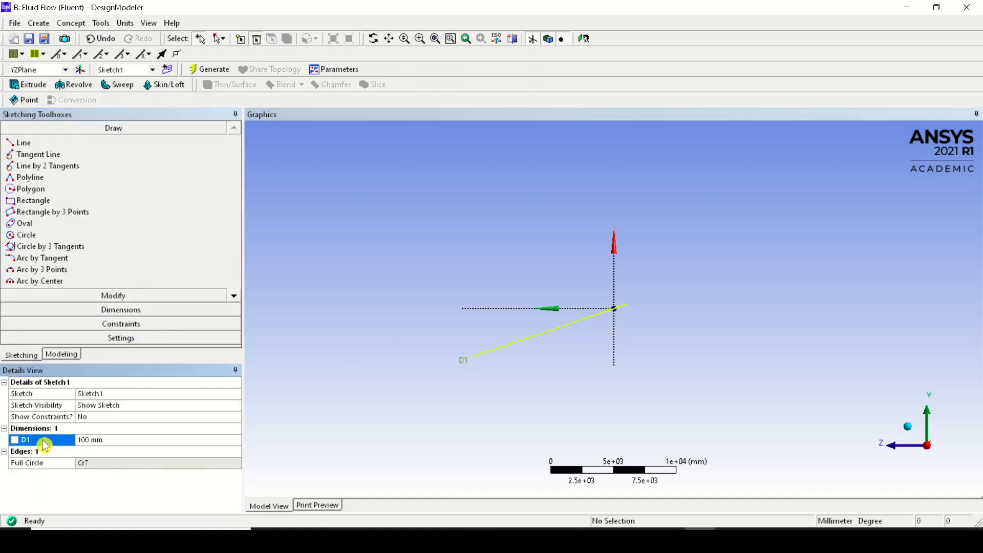
pyautogui.rightClick(45, 445)
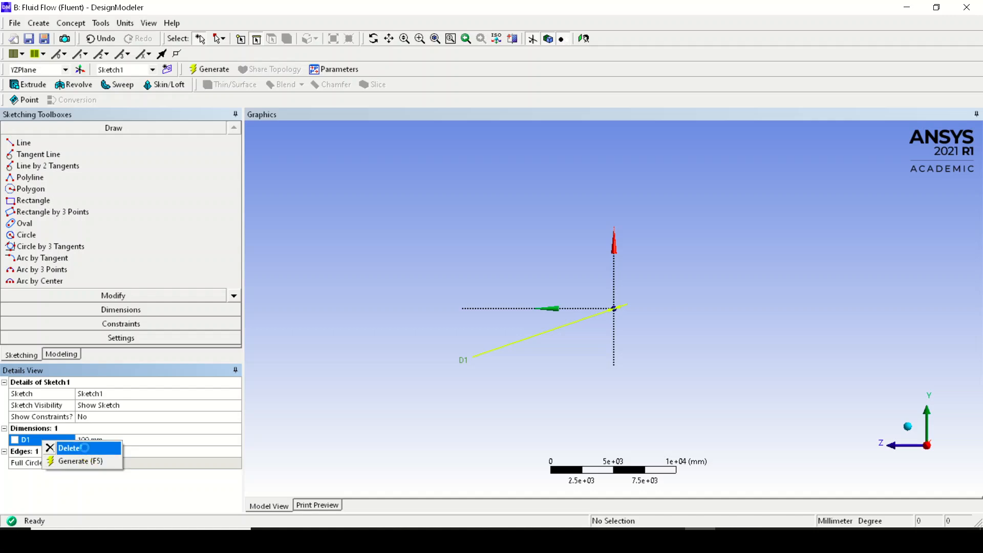
pyautogui.click(63, 447)
# - Fit the circle face-on in the view and add a new diameter dimension with its label just outside the circle
pyautogui.rightClick(603, 292)
pyautogui.click(679, 359)
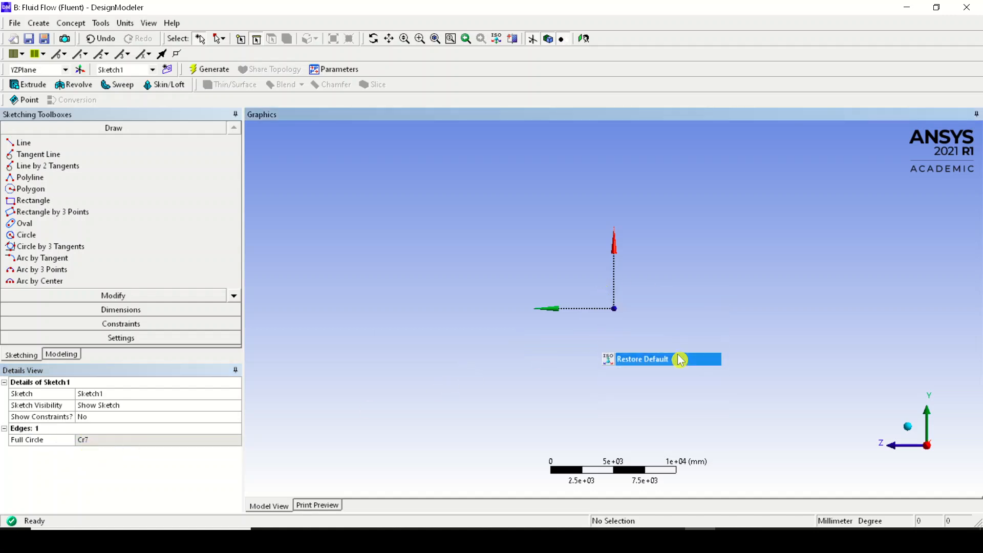
pyautogui.click(950, 459)
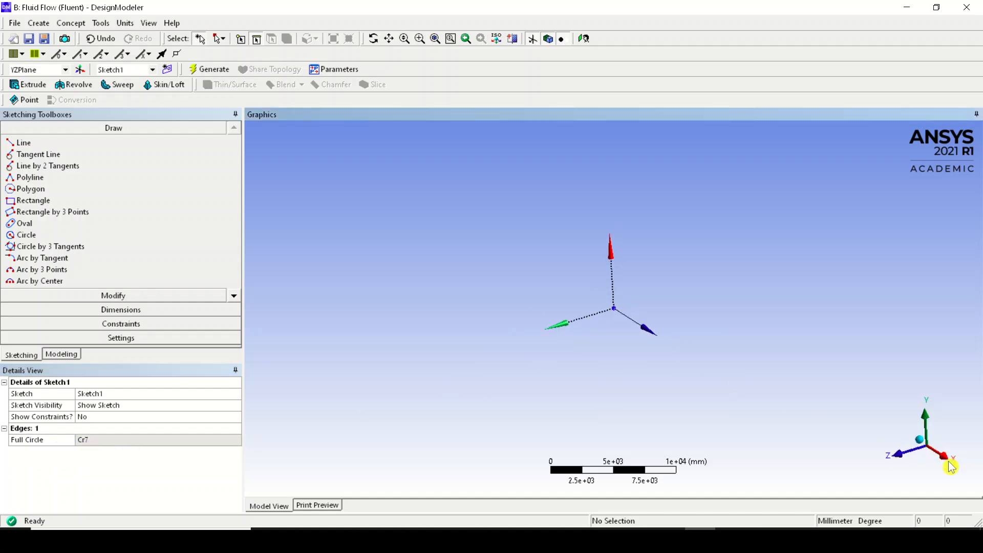
pyautogui.click(435, 39)
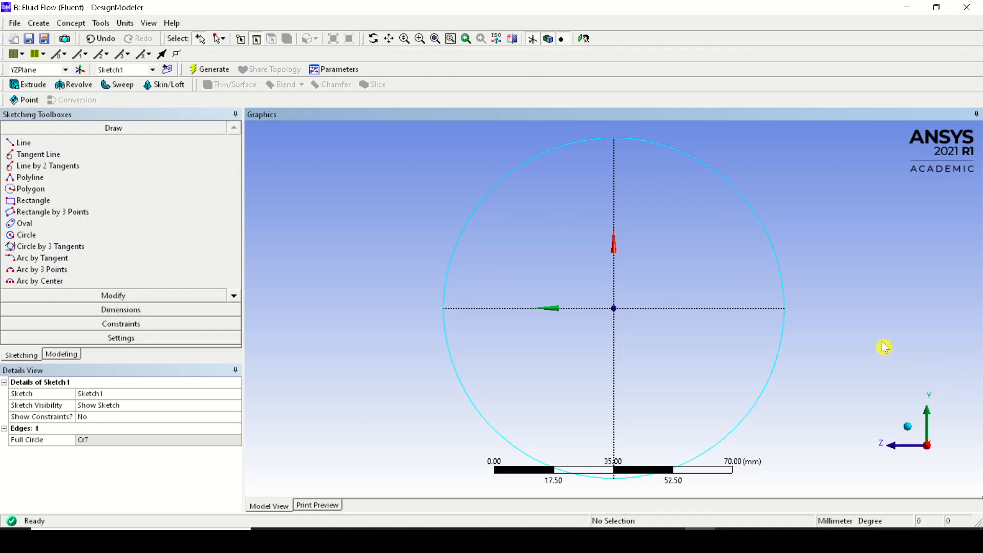
pyautogui.click(153, 309)
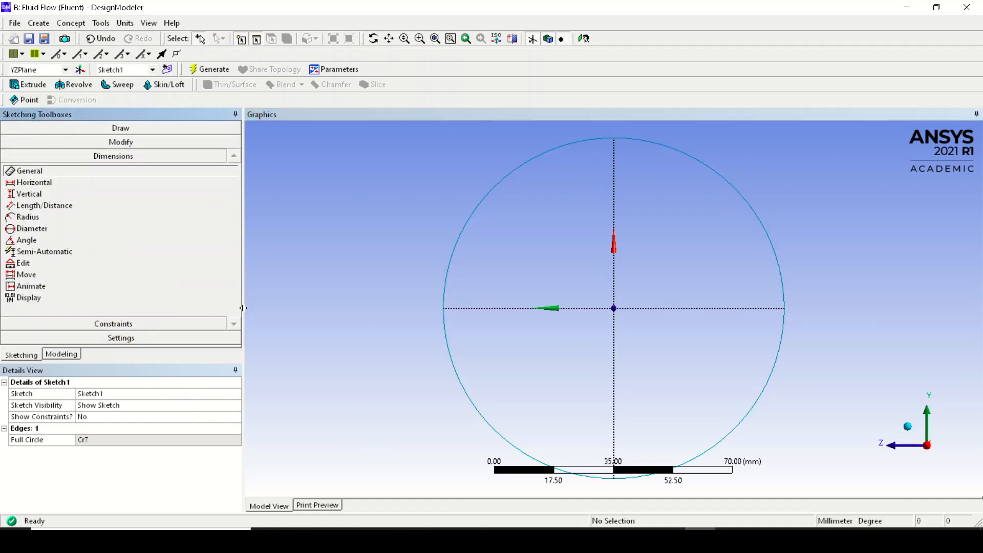
pyautogui.click(97, 228)
pyautogui.click(444, 324)
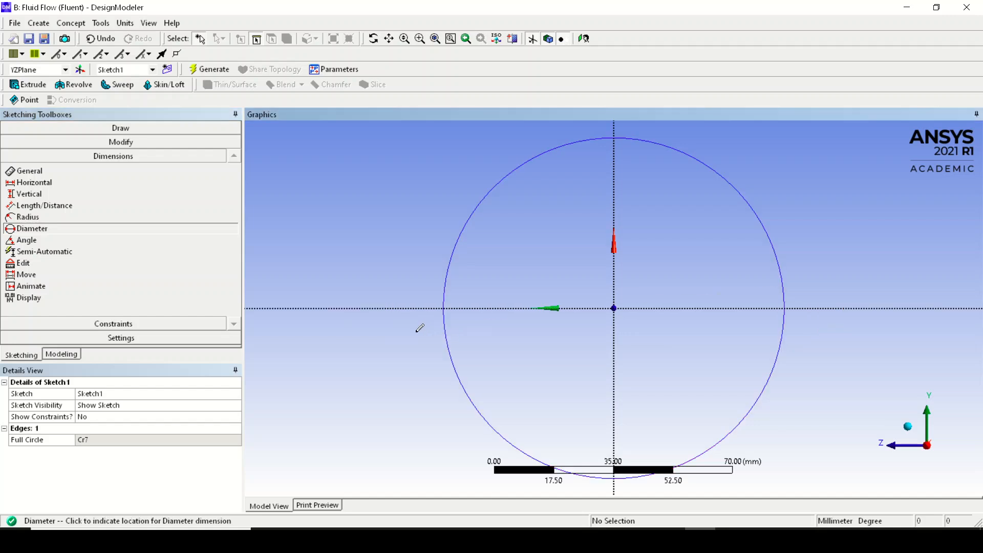
pyautogui.click(364, 343)
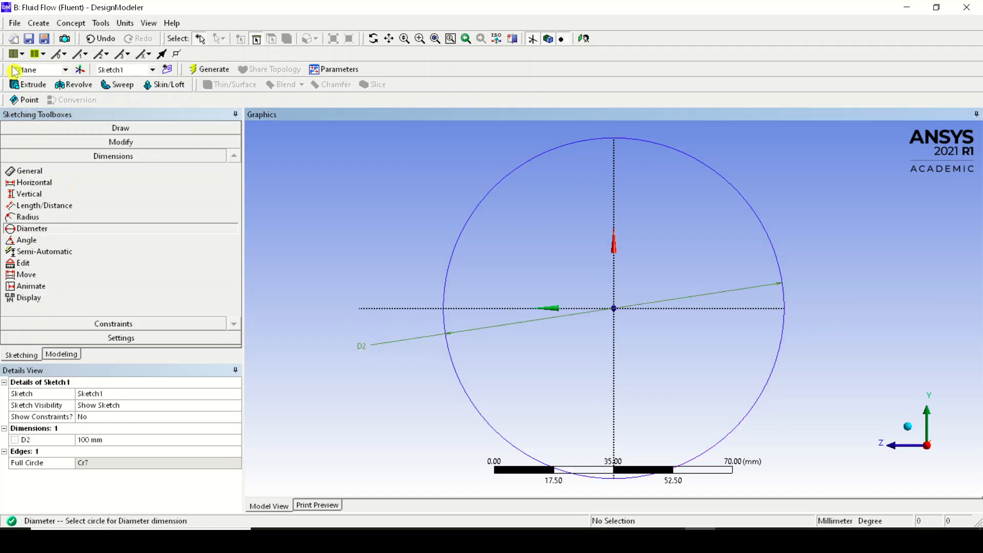
pyautogui.scroll(-3, 336, 397)
pyautogui.scroll(2, 366, 360)
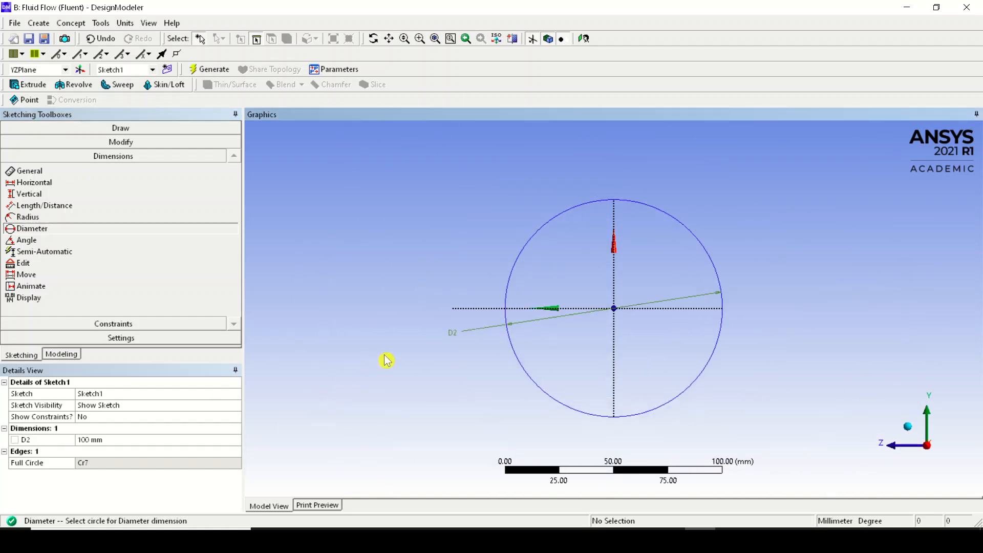
# - Orbit the dimensioned circle sketch and show it in an isometric view
pyautogui.scroll(-4, 369, 353)
pyautogui.moveTo(404, 323)
pyautogui.mouseDown(button='middle')
pyautogui.moveTo(516, 328)
pyautogui.moveTo(432, 336)
pyautogui.moveTo(605, 309)
pyautogui.moveTo(498, 324)
pyautogui.moveTo(560, 336)
pyautogui.mouseUp(button='middle')
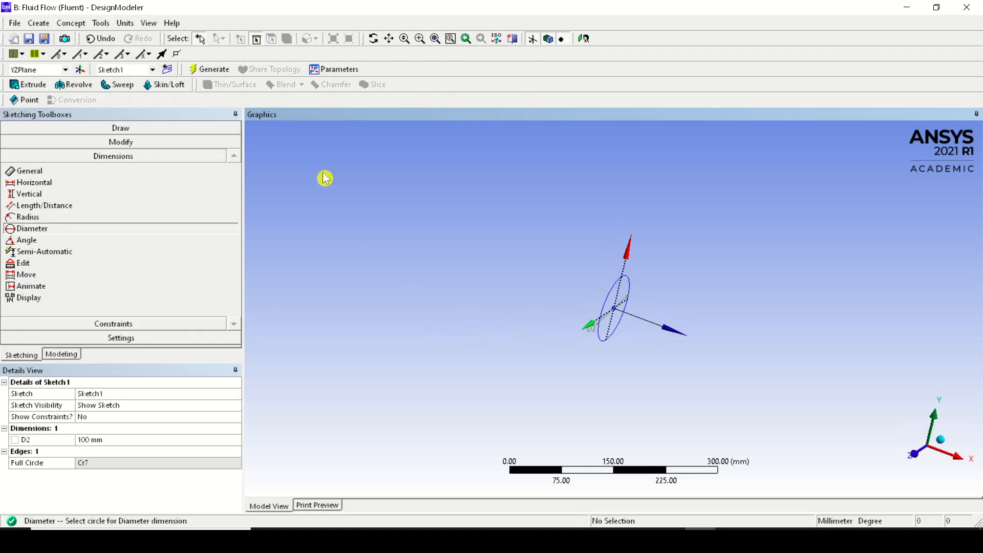
pyautogui.click(149, 23)
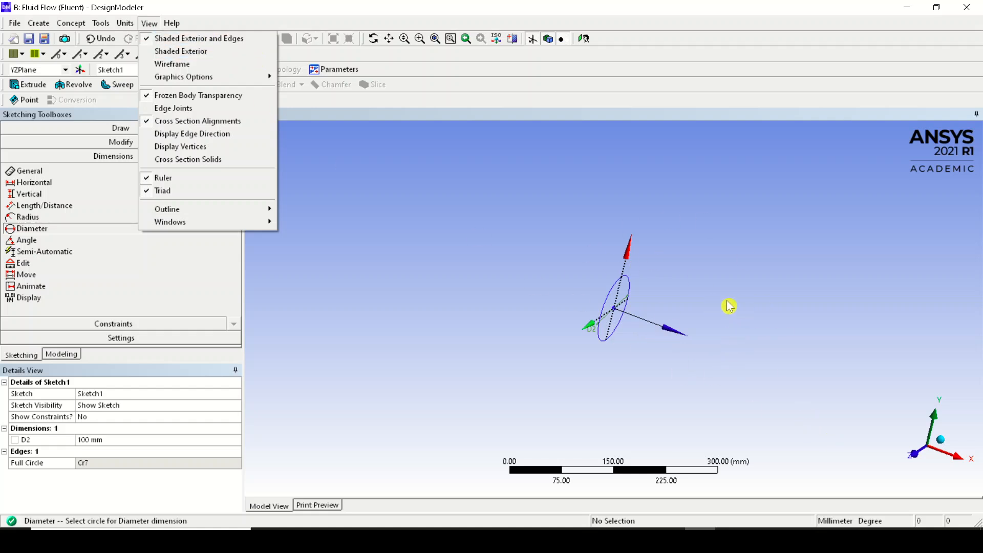
pyautogui.click(958, 471)
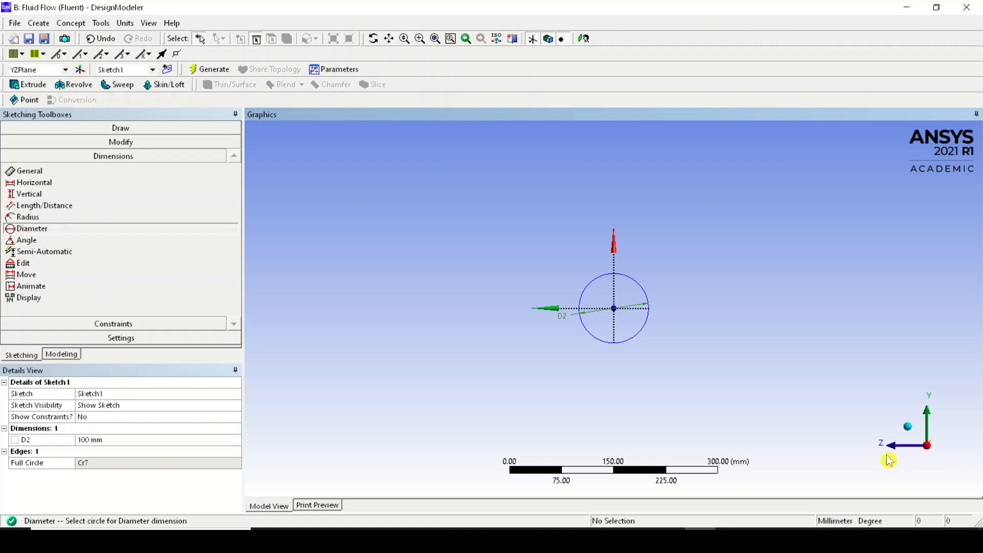
pyautogui.click(913, 432)
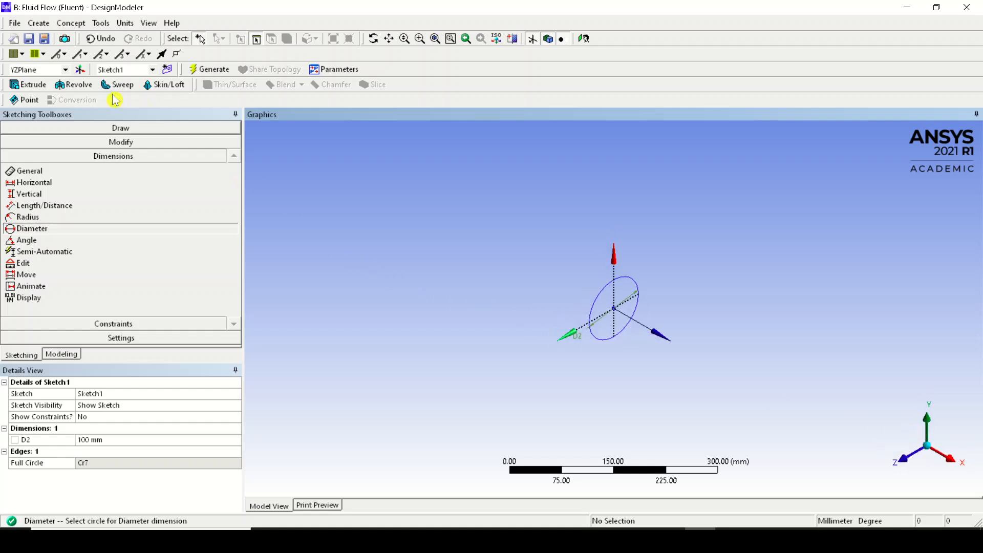
pyautogui.click(36, 90)
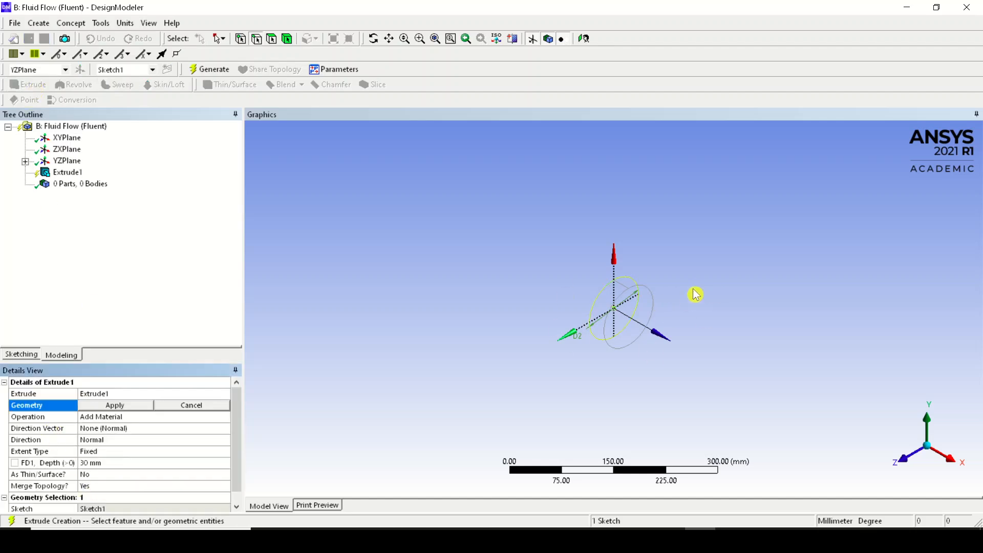
pyautogui.click(182, 404)
pyautogui.click(99, 404)
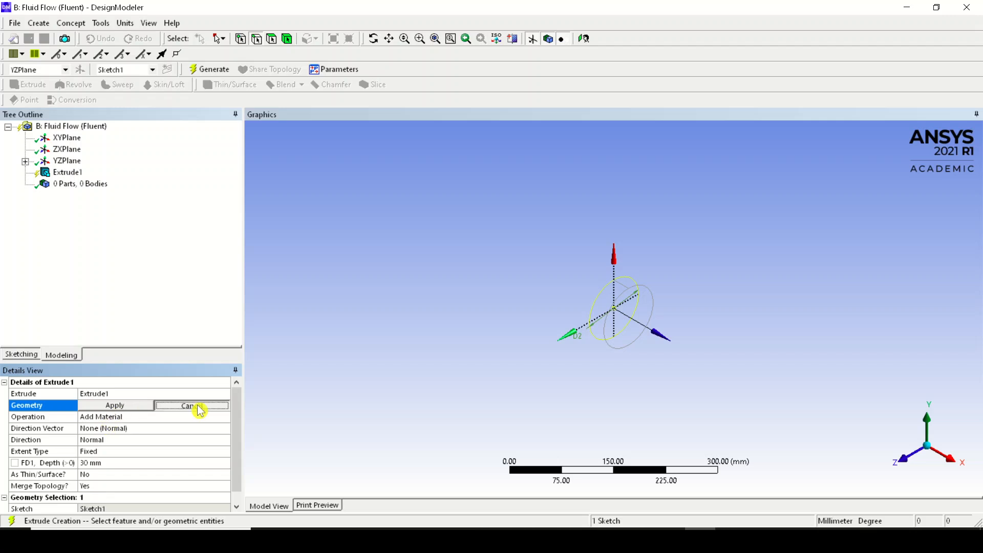
pyautogui.click(195, 405)
pyautogui.click(97, 416)
pyautogui.click(97, 407)
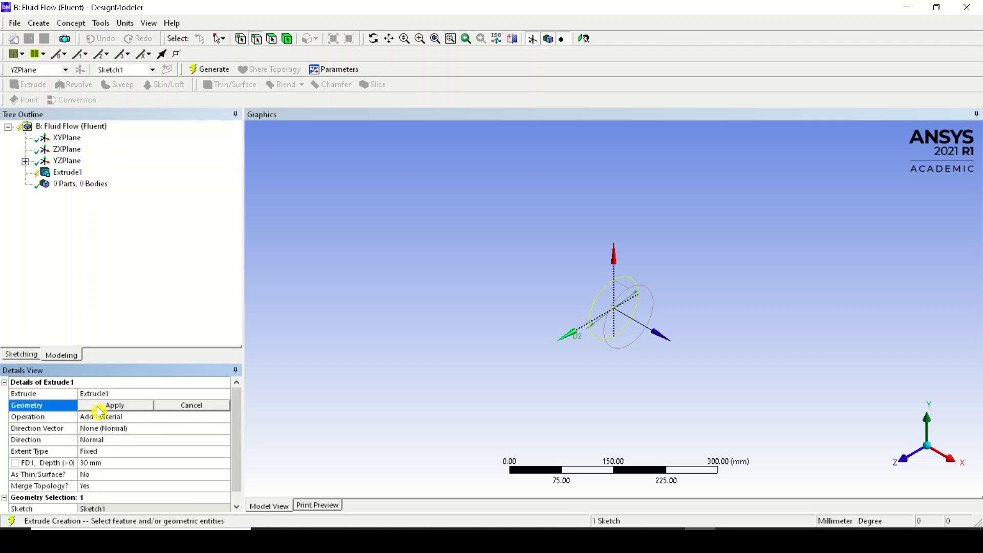
pyautogui.click(98, 408)
pyautogui.click(98, 408)
pyautogui.rightClick(66, 172)
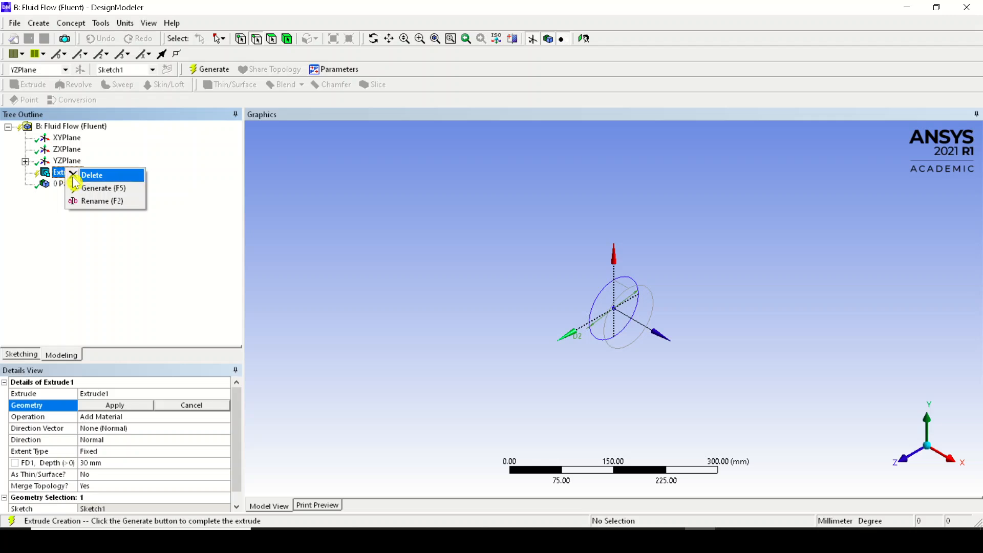
pyautogui.click(102, 174)
pyautogui.click(455, 315)
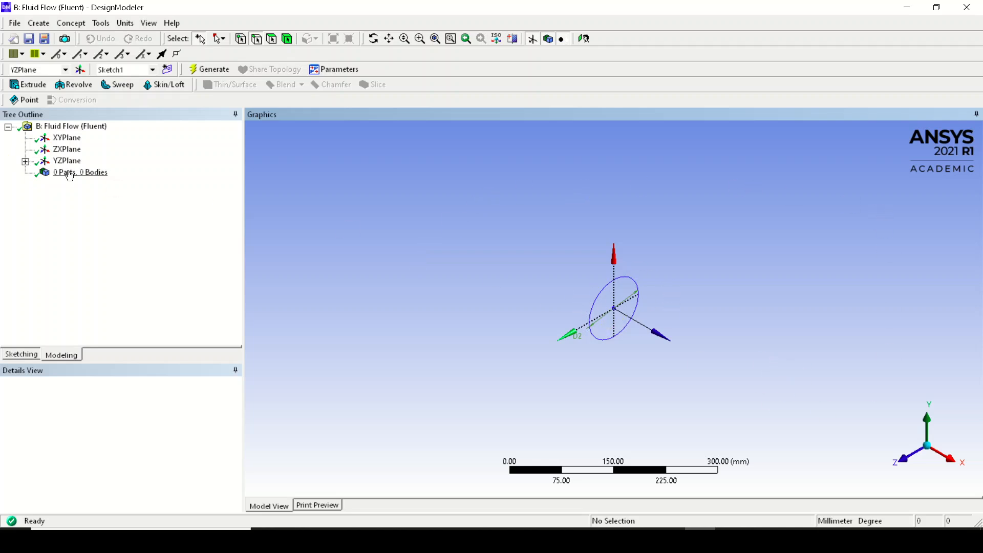
# - Start an extrusion and apply Sketch1, the circle on the YZ plane, as its geometry
pyautogui.click(25, 163)
pyautogui.click(25, 162)
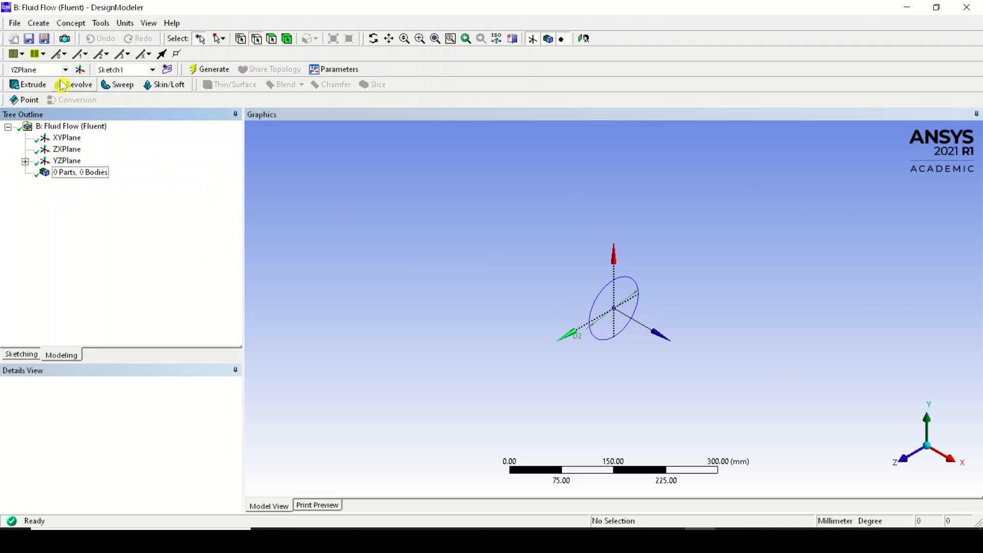
pyautogui.click(28, 84)
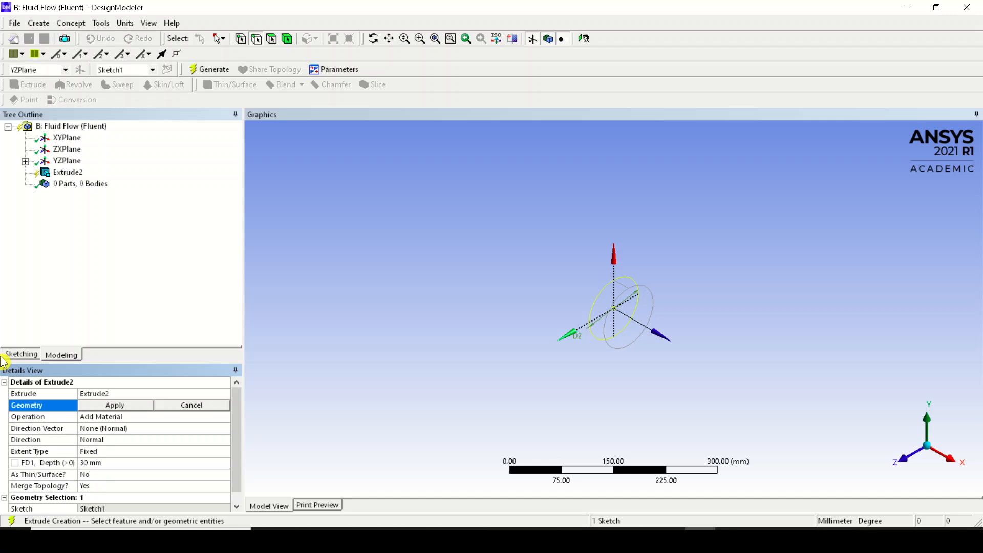
pyautogui.scroll(-1, 234, 453)
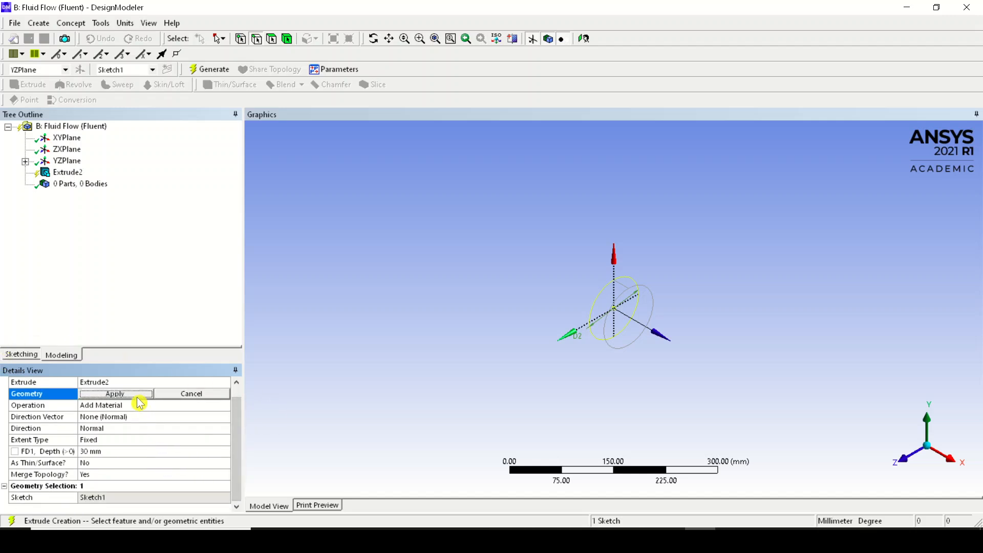
pyautogui.click(116, 394)
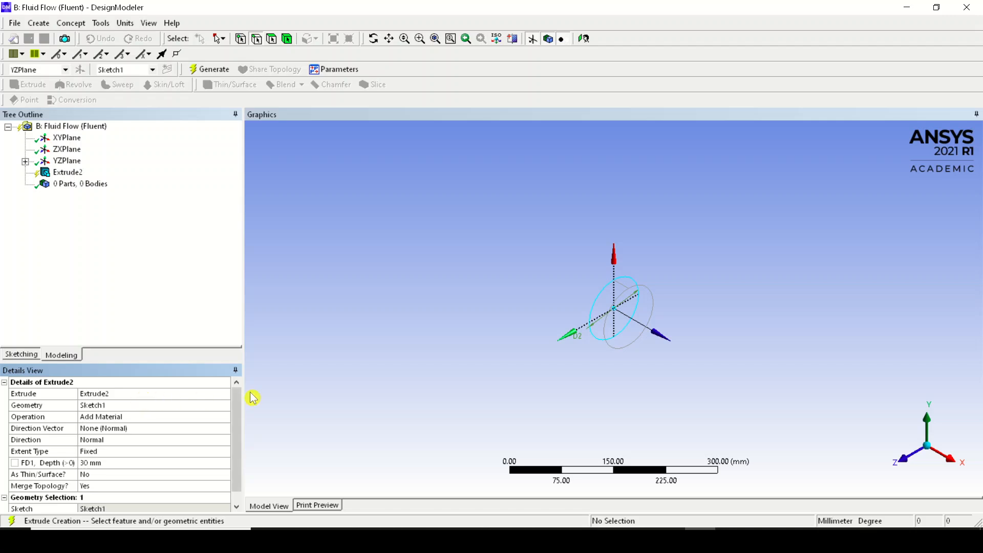
# - Set the extrusion depth to 1500 mm with the Add Material operation and generate the solid cylinder
pyautogui.scroll(-1, 225, 395)
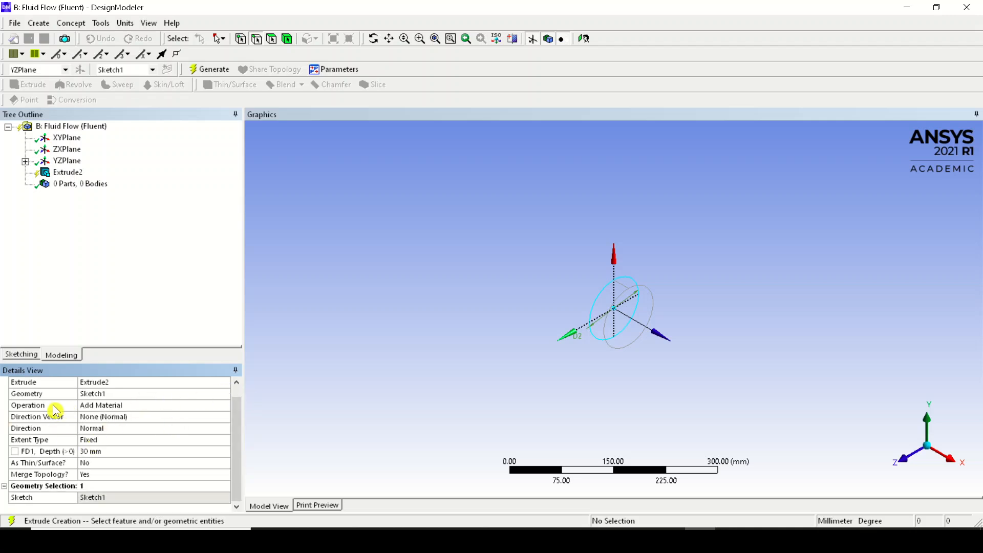
pyautogui.click(130, 406)
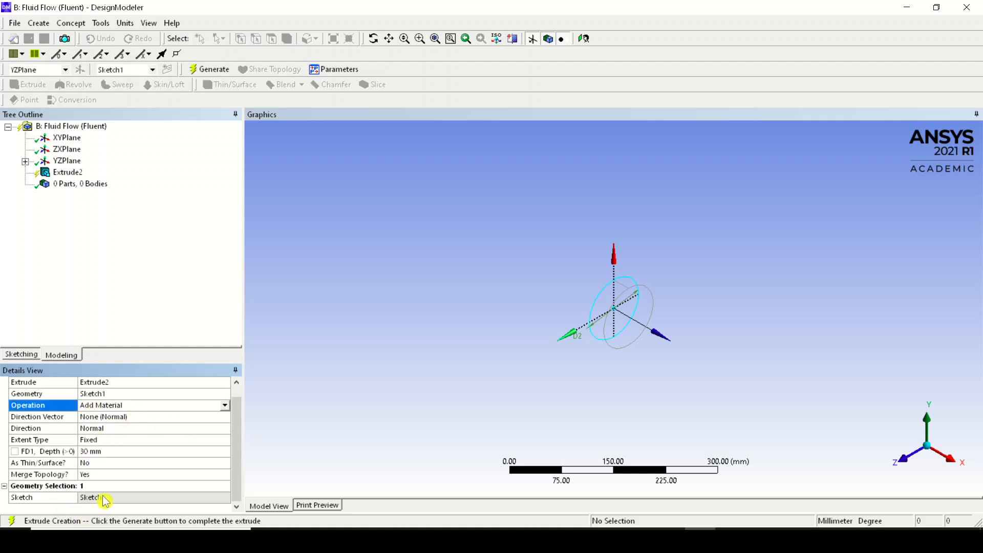
pyautogui.click(139, 453)
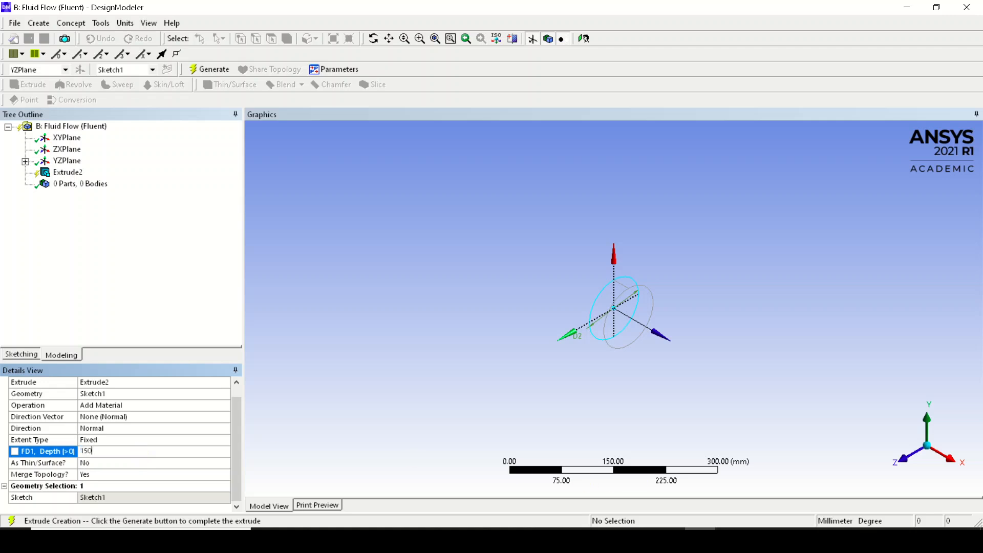
pyautogui.press('Return')
pyautogui.scroll(-5, 563, 340)
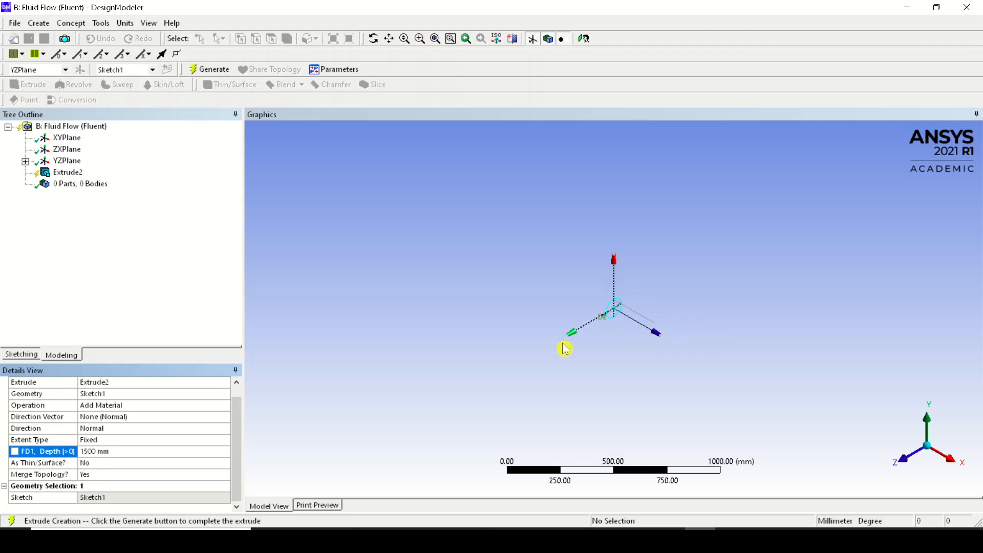
pyautogui.moveTo(566, 347); pyautogui.dragTo(695, 368, button='middle')
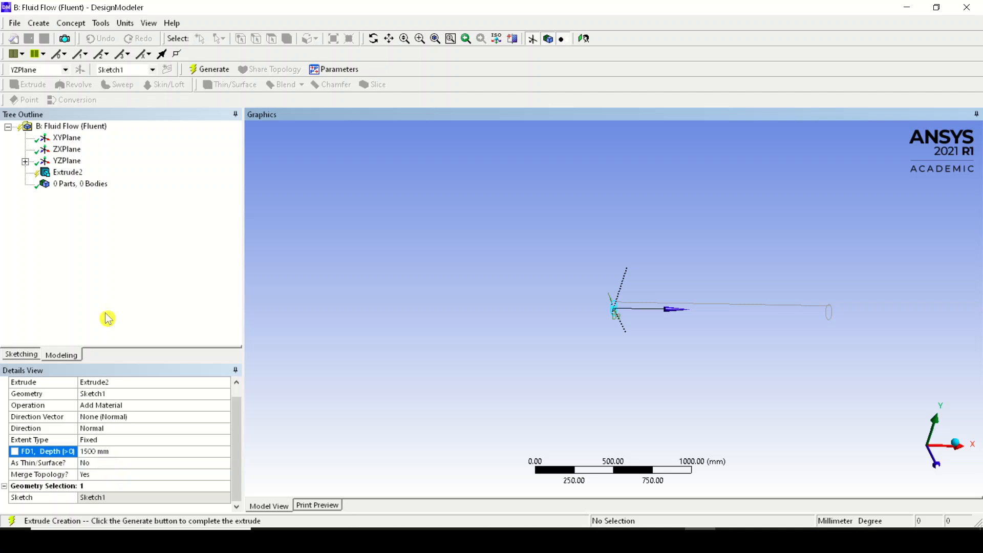
pyautogui.click(199, 70)
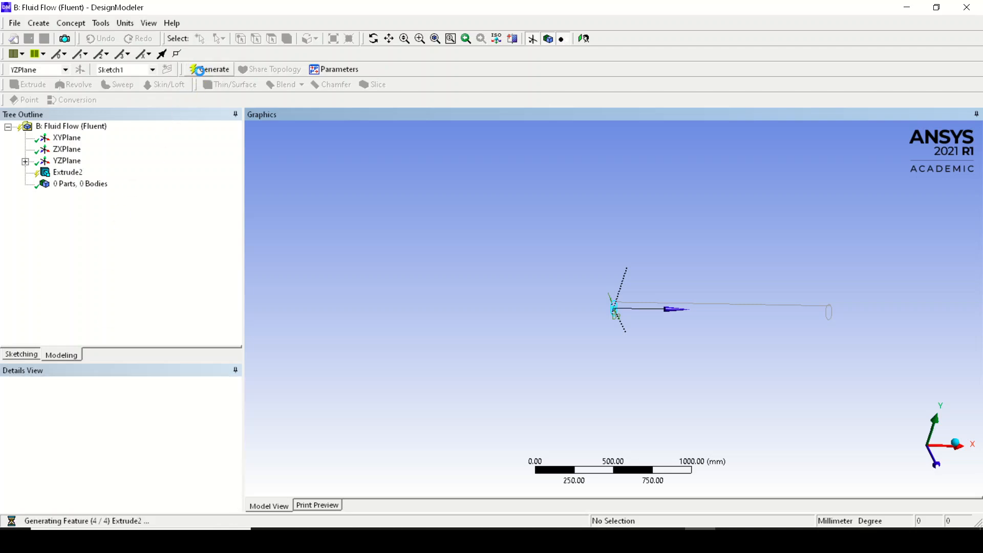
# - Examine the generated cylinder at an angle and in a side view along the Z axis
pyautogui.moveTo(674, 336); pyautogui.dragTo(751, 357, button='middle')
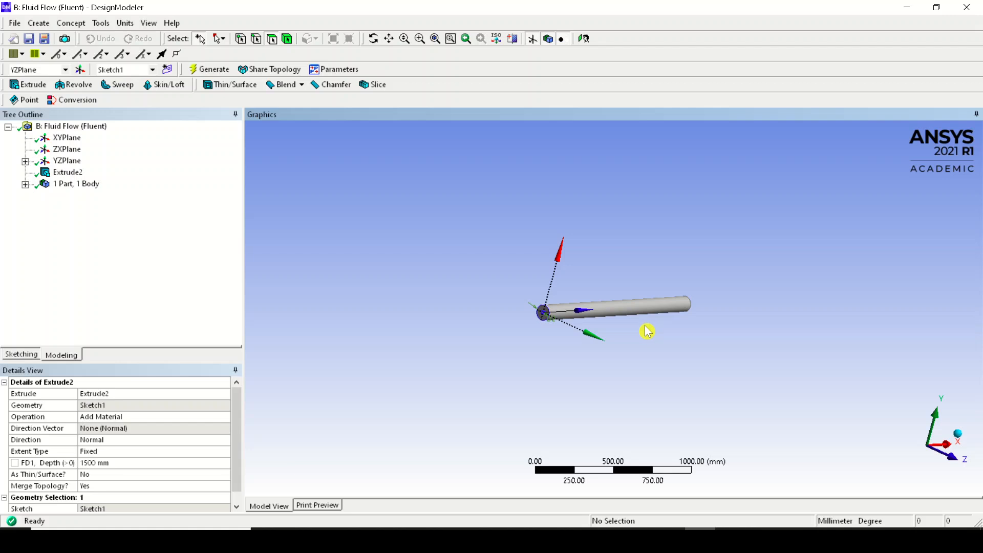
pyautogui.scroll(1, 646, 331)
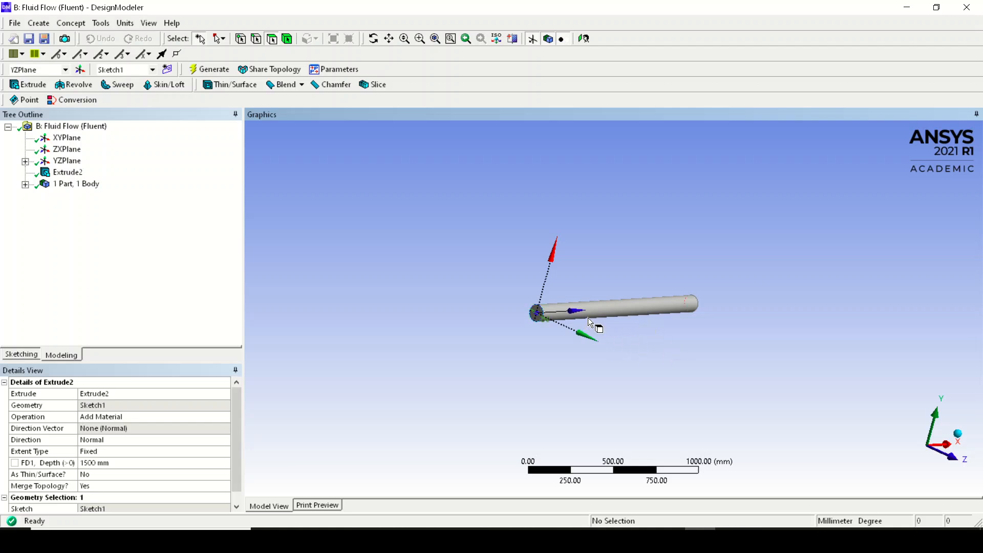
pyautogui.click(954, 460)
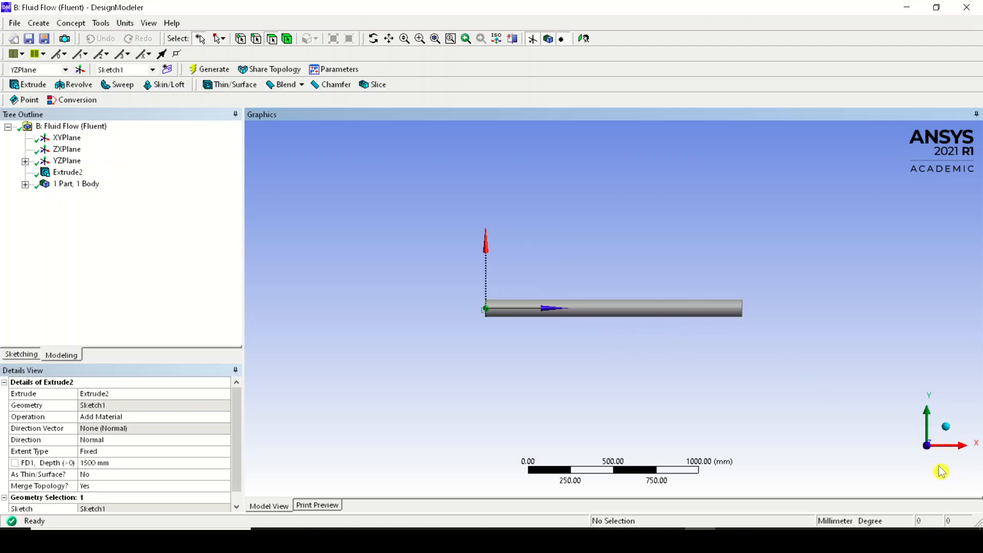
pyautogui.click(25, 162)
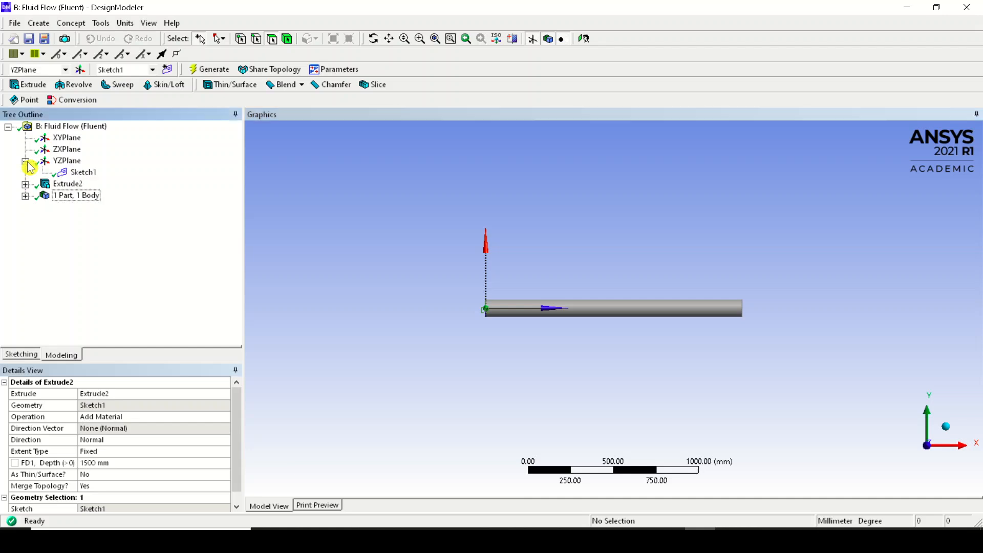
pyautogui.click(25, 161)
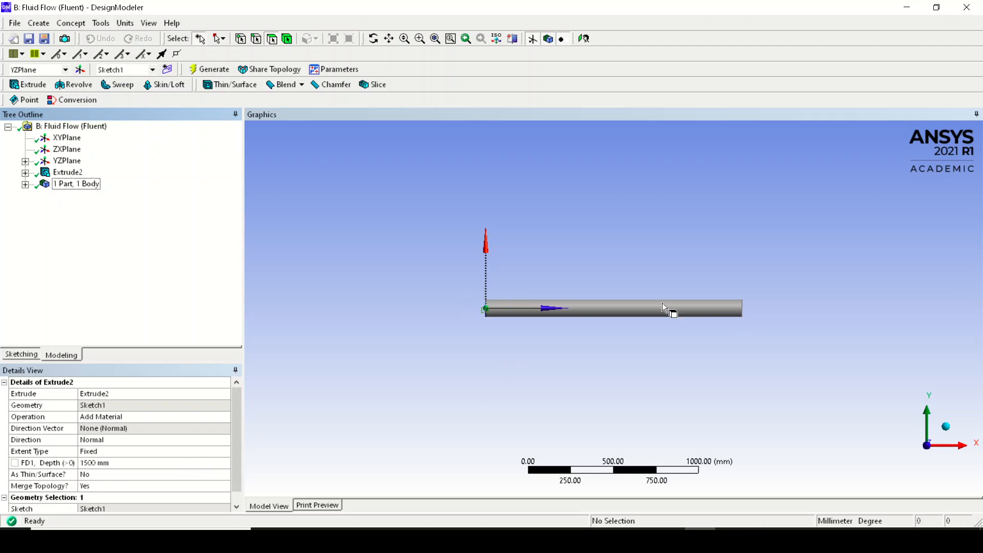
# - Try the Reversed direction for the cylinder's extrusion and regenerate the model
pyautogui.click(130, 441)
pyautogui.click(225, 439)
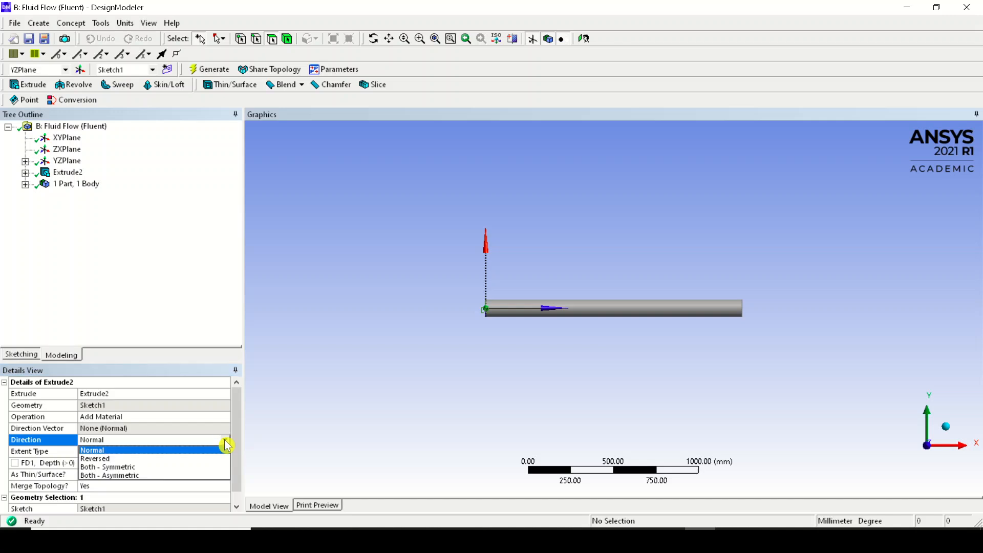
pyautogui.click(96, 459)
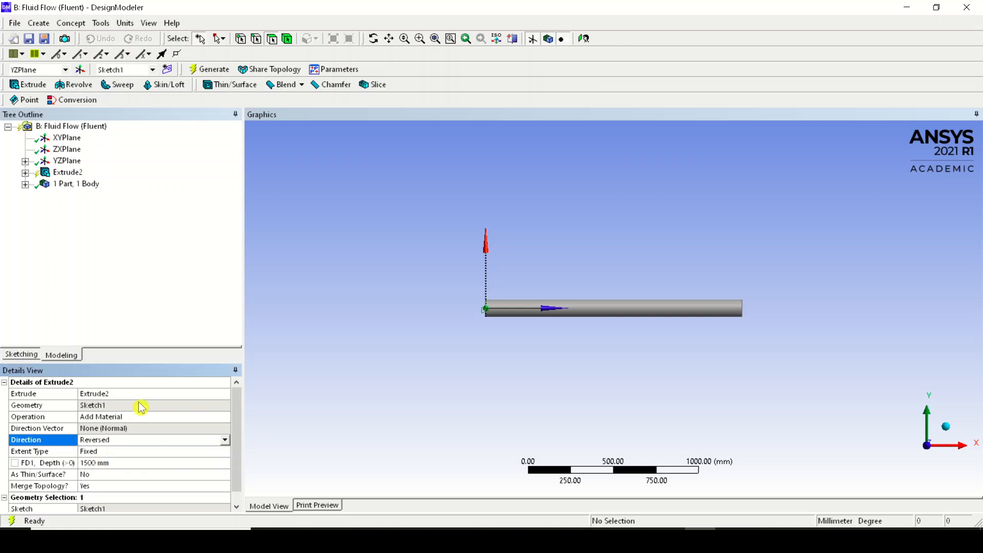
pyautogui.click(204, 70)
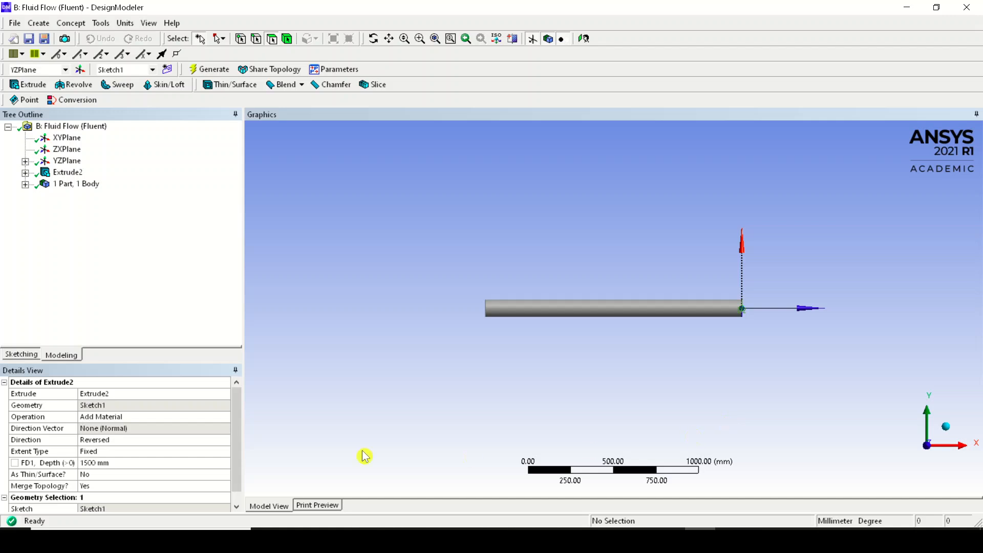
# - Set the cylinder's extrusion direction back to Normal, regenerate the model and bring the whole cylinder into view
pyautogui.click(143, 441)
pyautogui.click(226, 440)
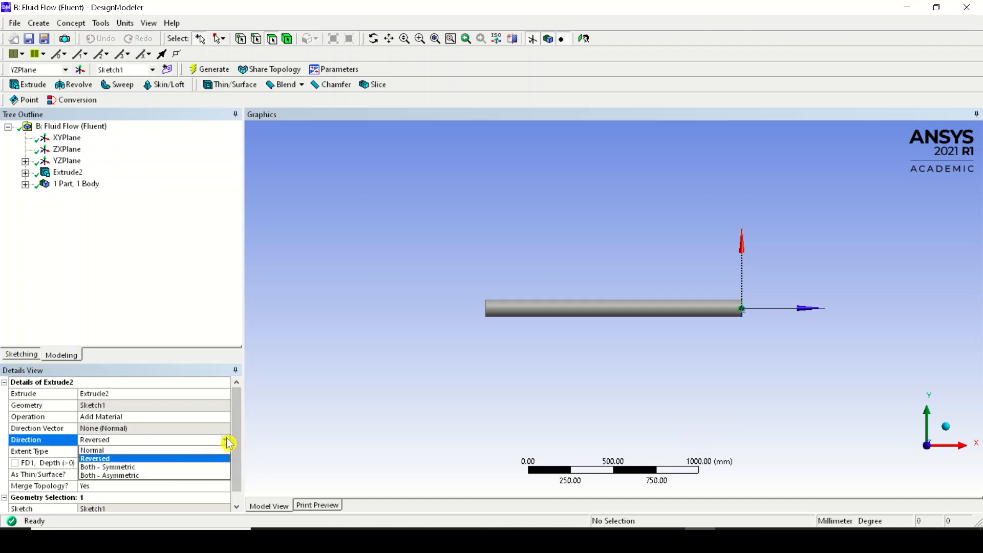
pyautogui.click(193, 450)
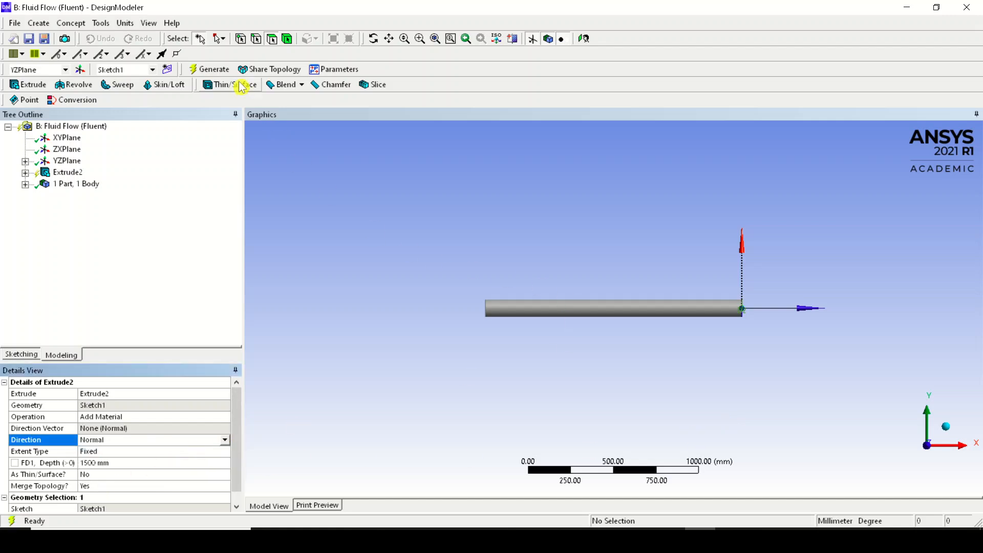
pyautogui.click(210, 69)
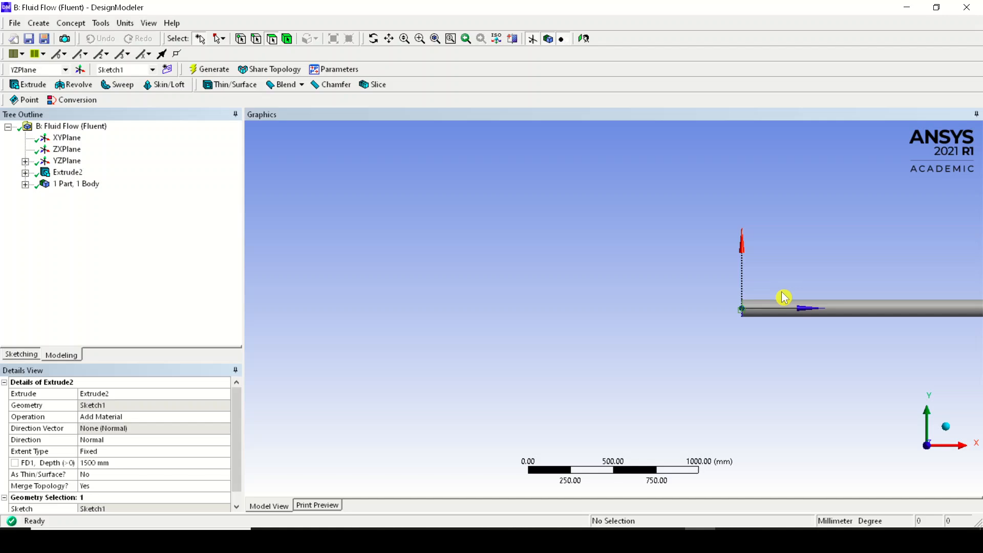
pyautogui.moveTo(786, 307); pyautogui.dragTo(515, 319)
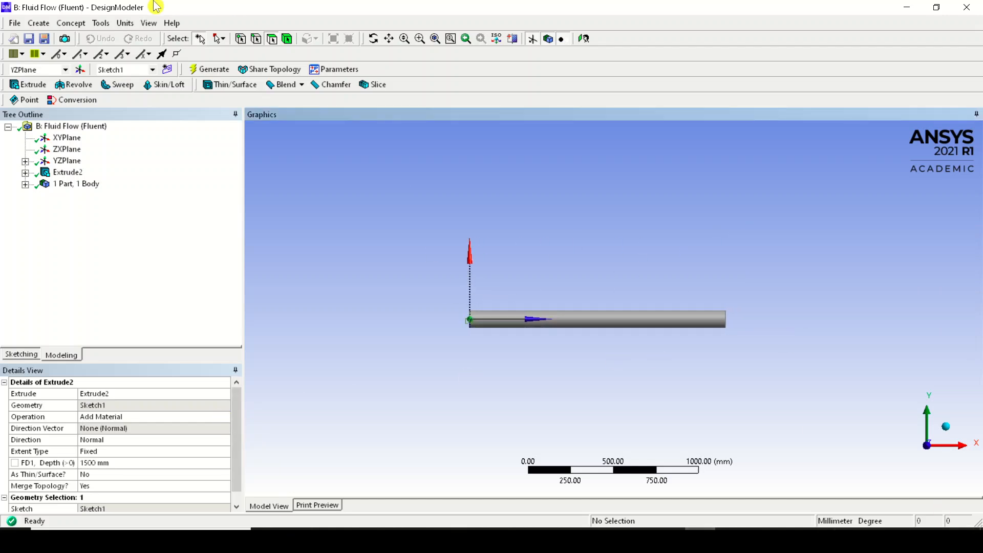
# - Close DesignModeler with the finished cylinder geometry
pyautogui.click(6, 23)
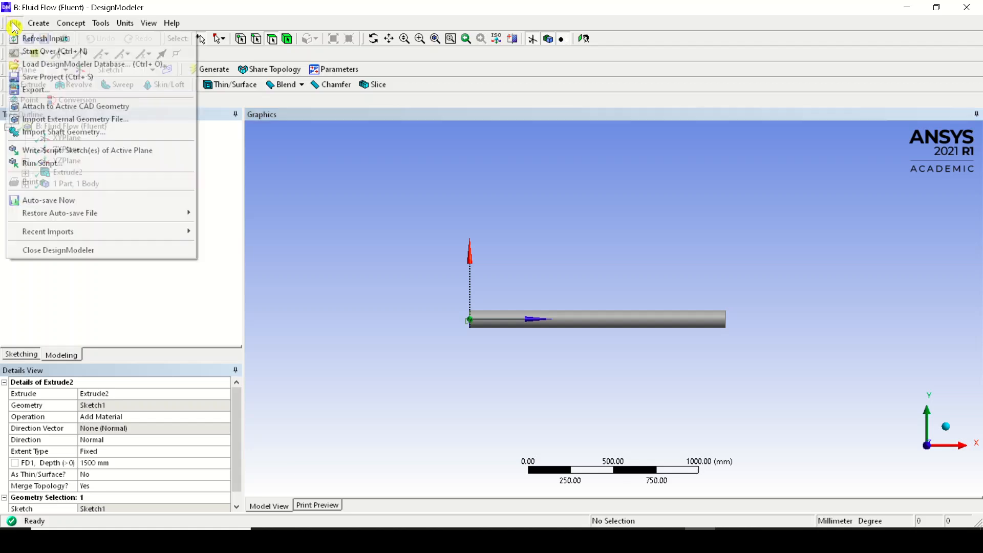
pyautogui.click(48, 250)
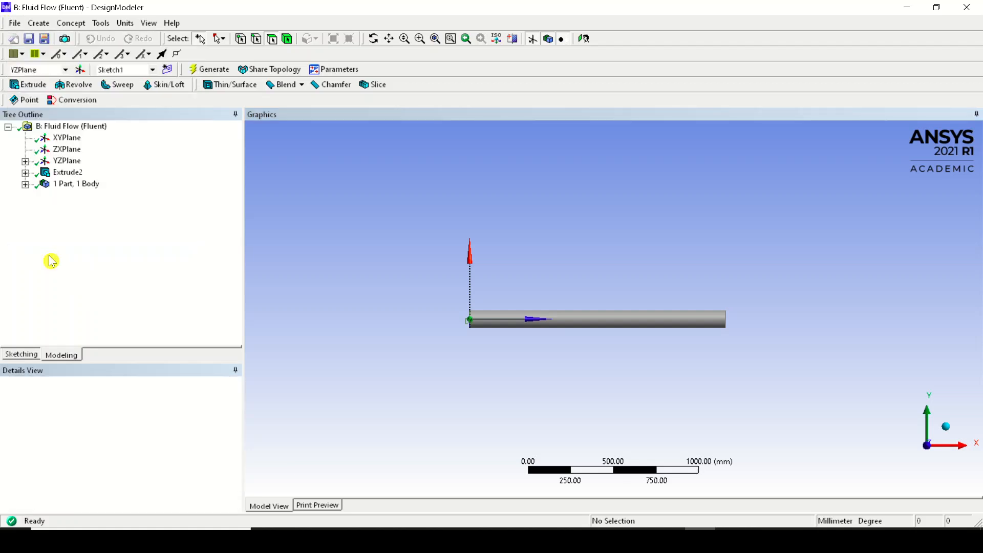